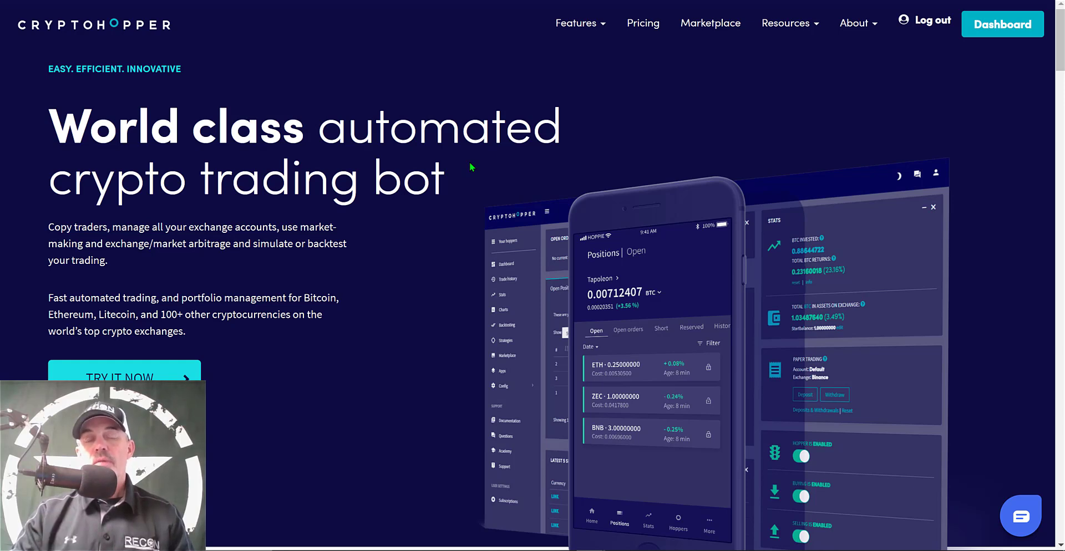
Review the subscription package cards on the Pricing page, highlighting the Explorer package name
click(642, 27)
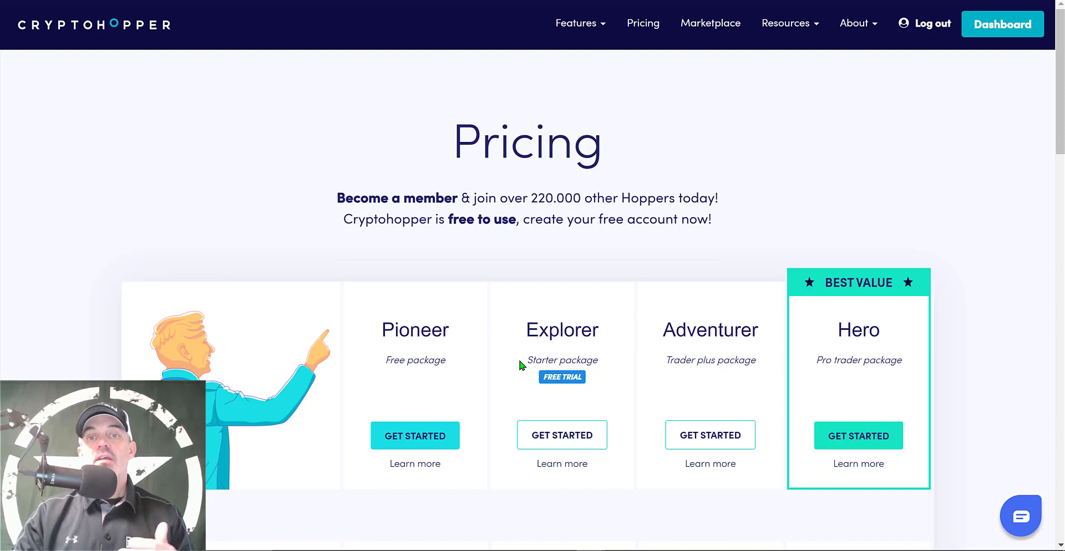
drag(527, 331, 595, 329)
click(618, 388)
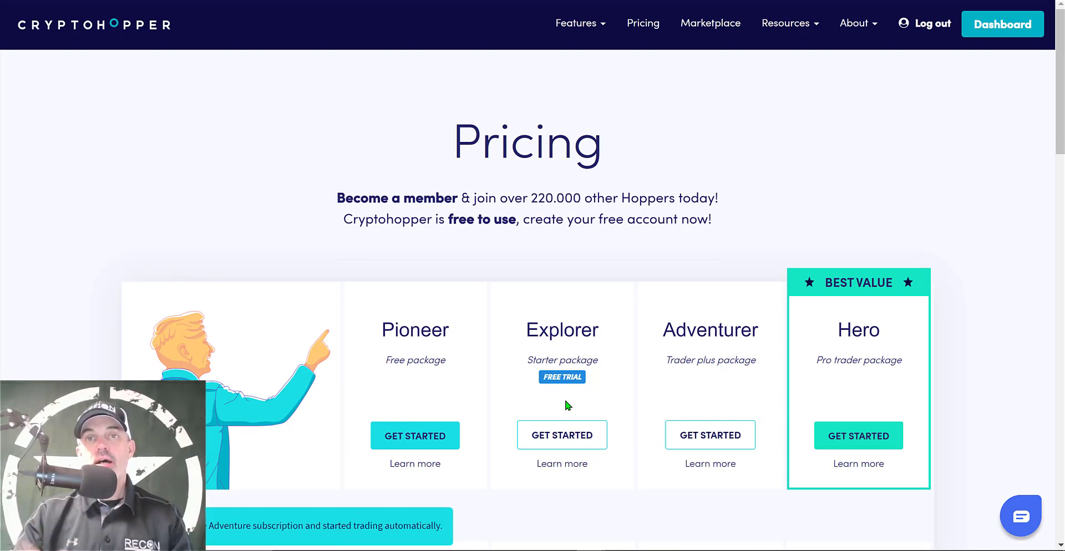
drag(528, 331, 596, 330)
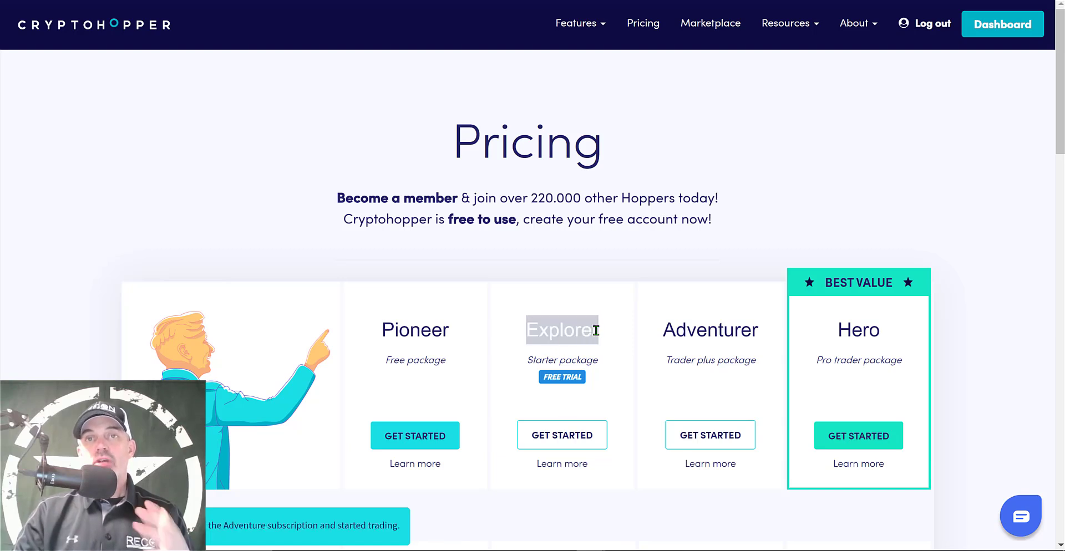
drag(529, 329, 587, 321)
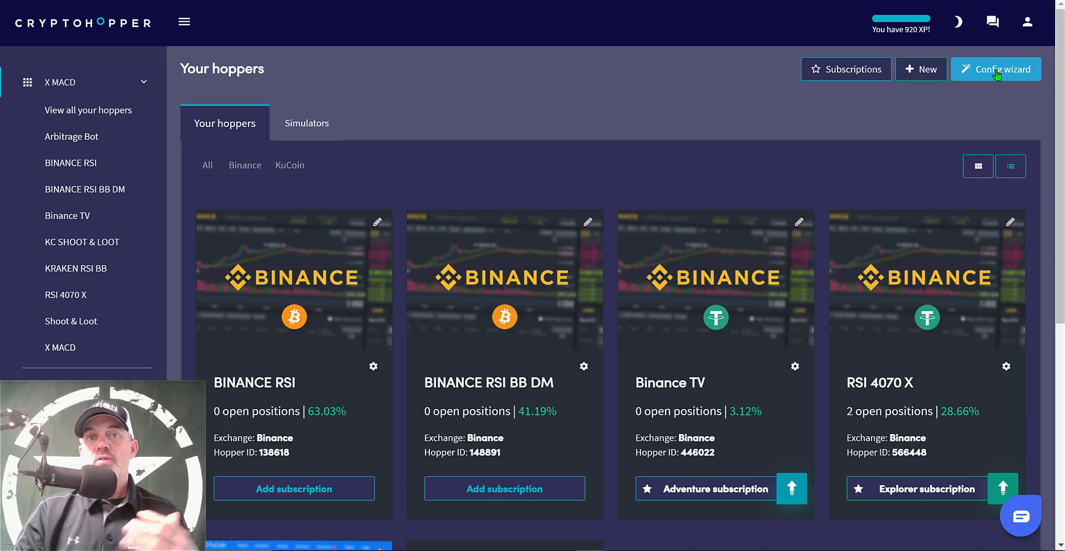
Start a new auto trading hopper from the Config wizard to reach the templates
click(920, 70)
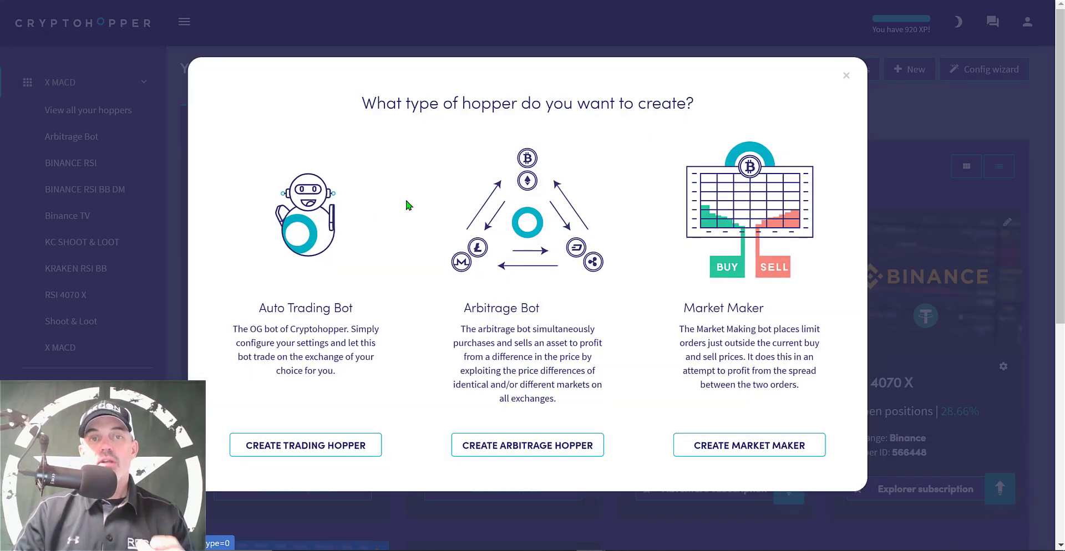
click(311, 220)
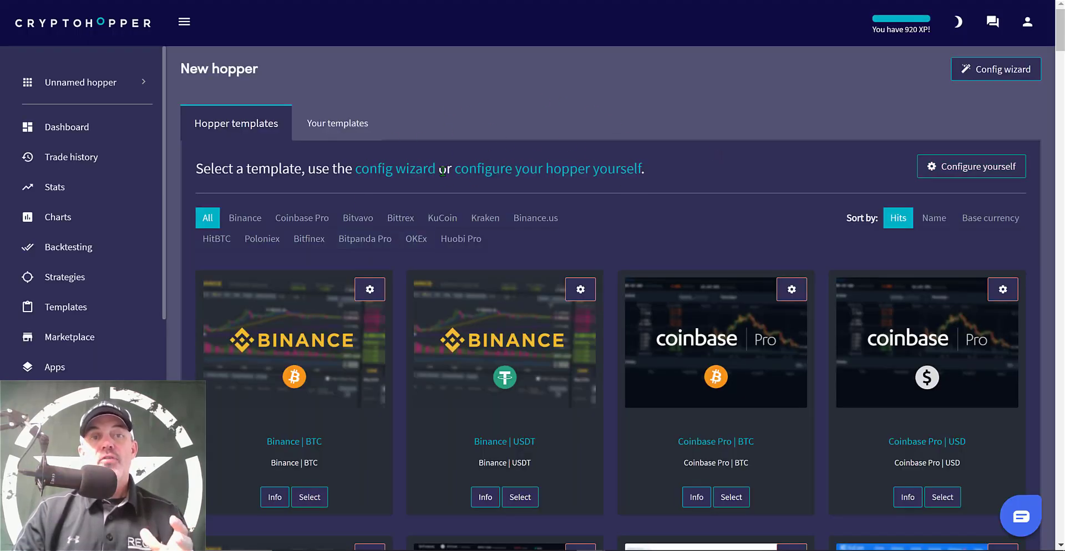
Choose Configure yourself to open the X MACD hopper's basic settings
click(970, 171)
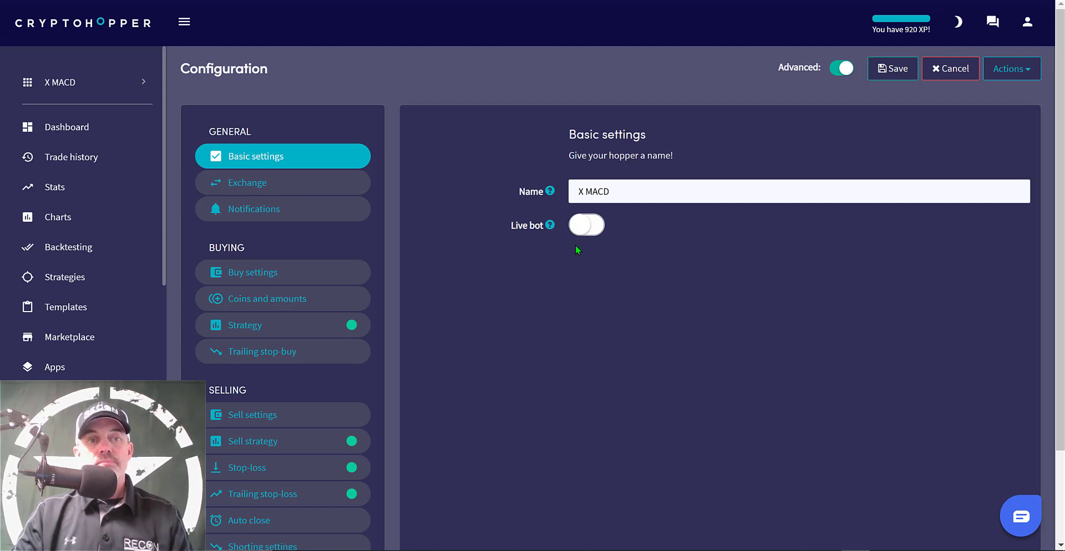
Keep the hopper on KuCoin with paper trading off, then switch to KuCoin's API Management page
click(262, 186)
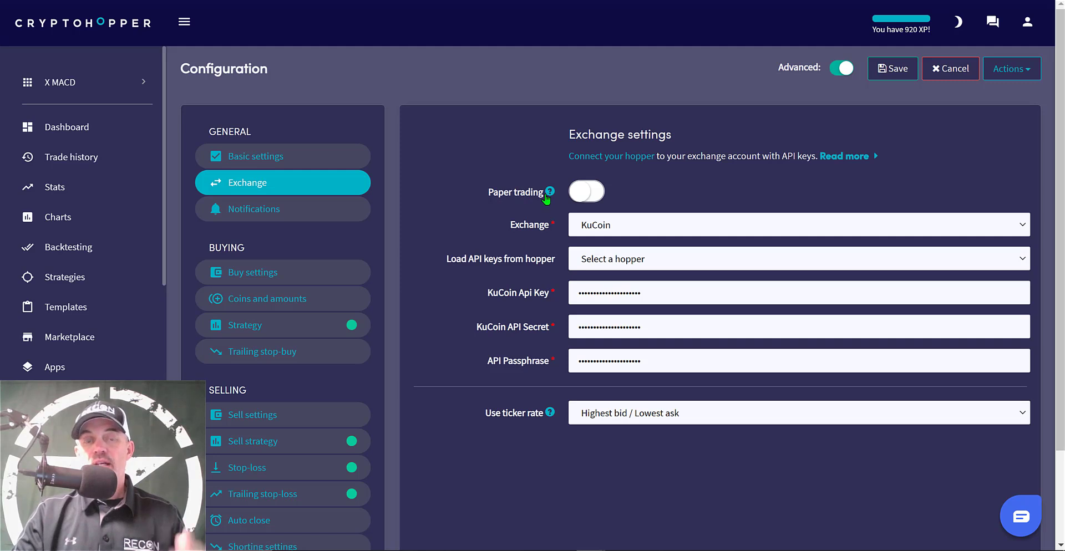
click(583, 191)
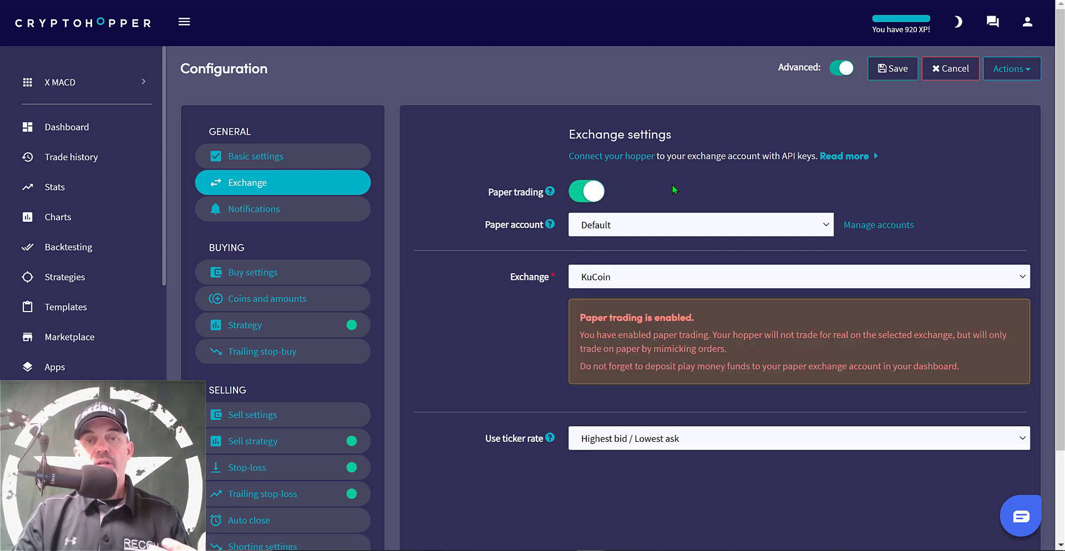
click(597, 193)
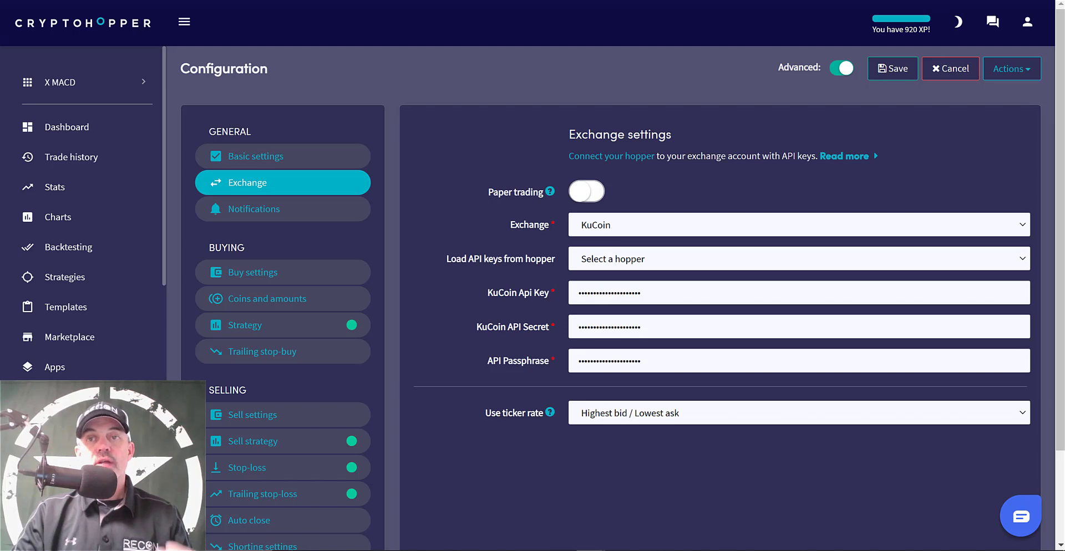
key(ctrl+Tab)
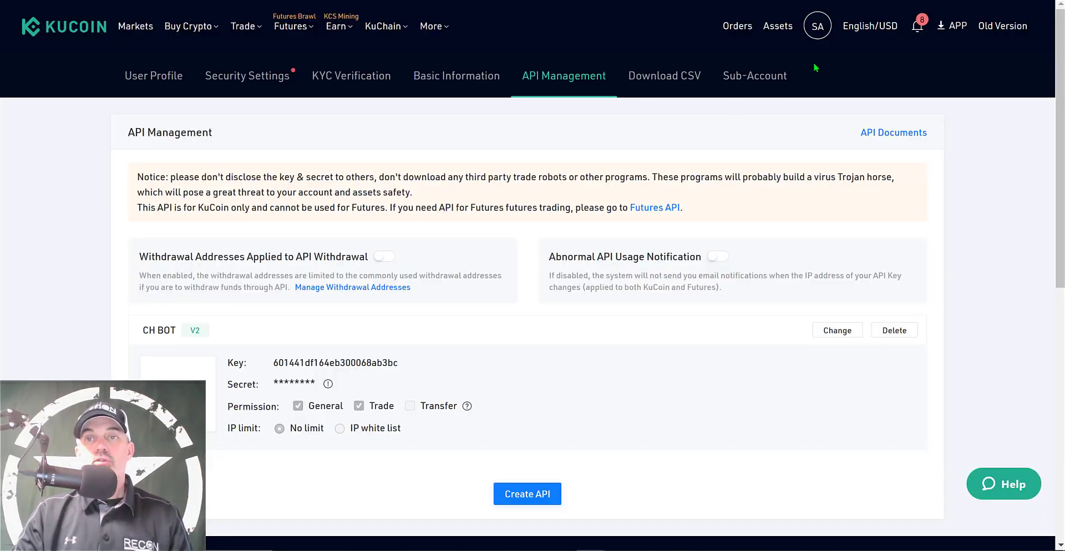
Check the CH BOT API key's General and Trade permissions, then return to Cryptohopper
mouse_move(822, 28)
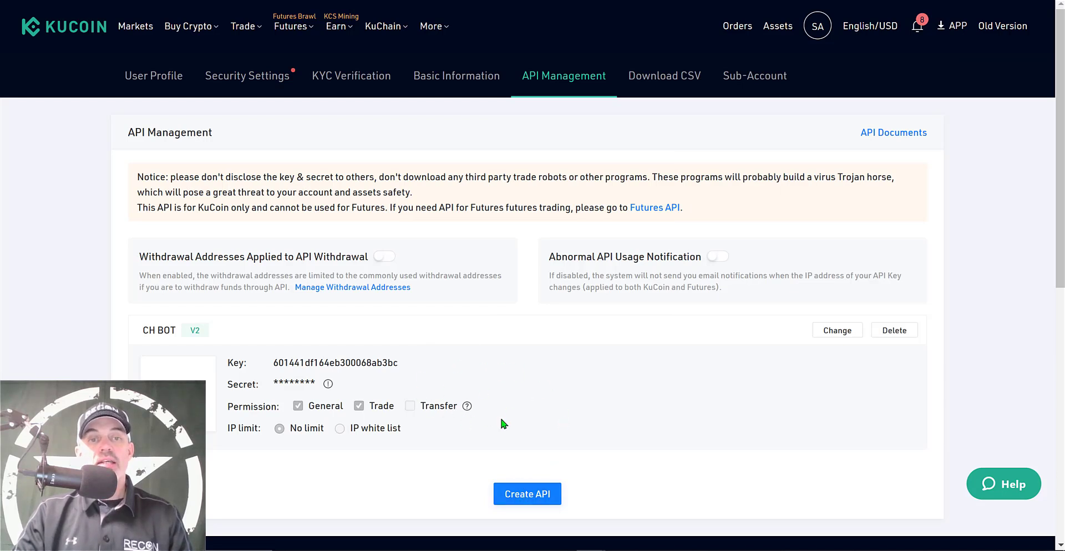
key(ctrl+Tab)
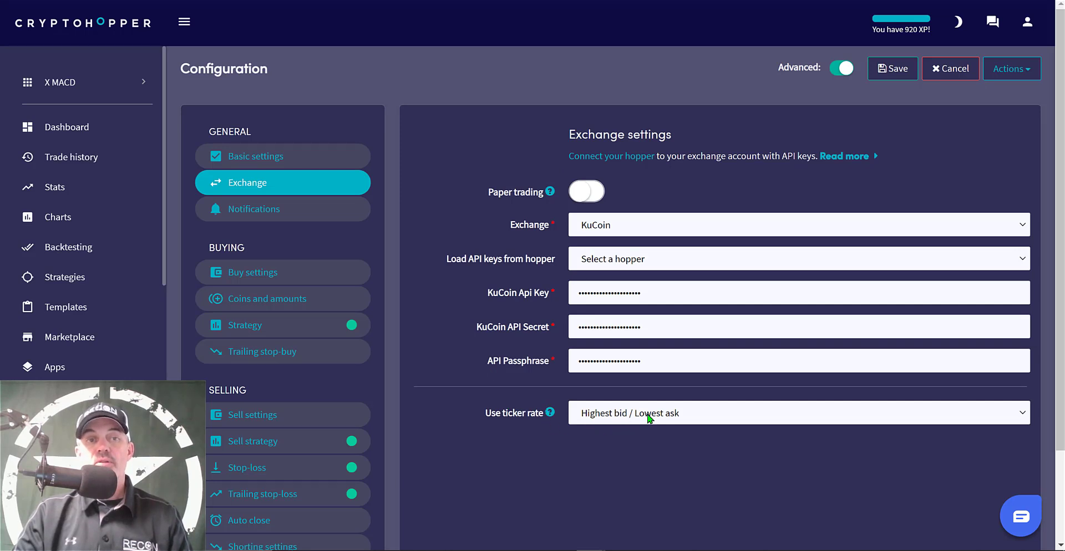
Leave e-mail notification on trade enabled and move on to the Buy settings
click(285, 218)
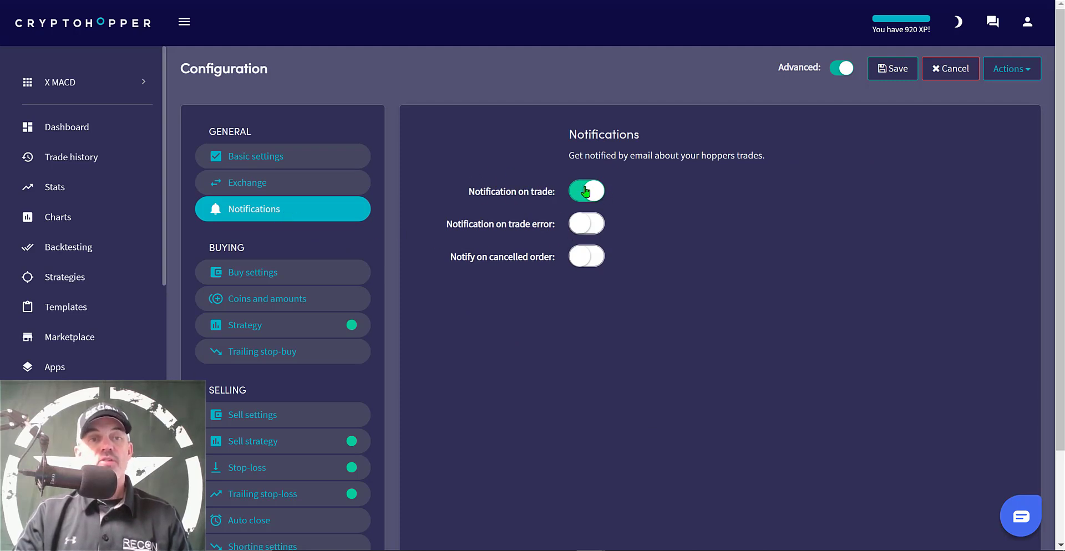
click(272, 275)
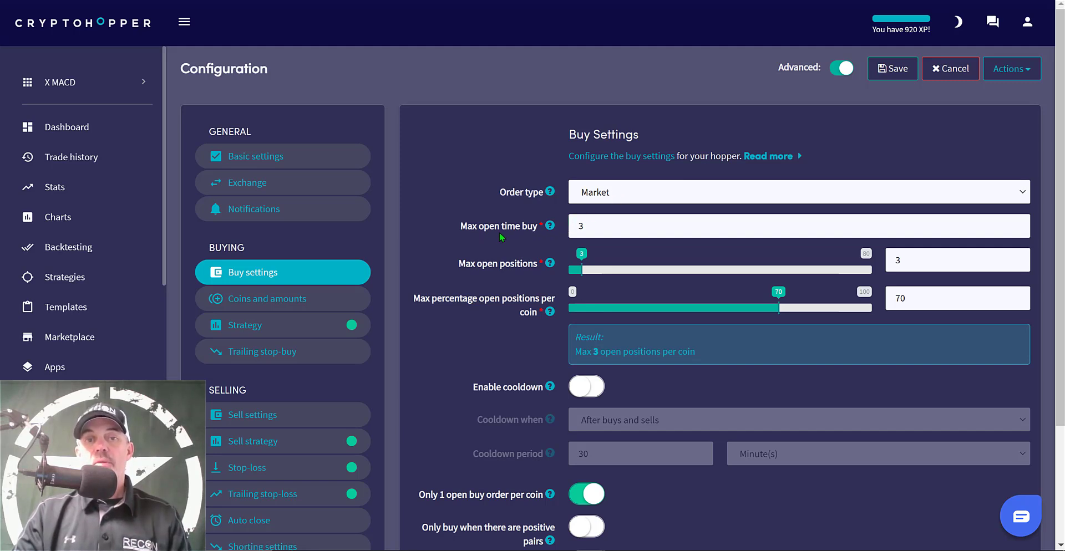
Set Max open time buy to 3 and review the remaining buy options
click(581, 228)
text(3)
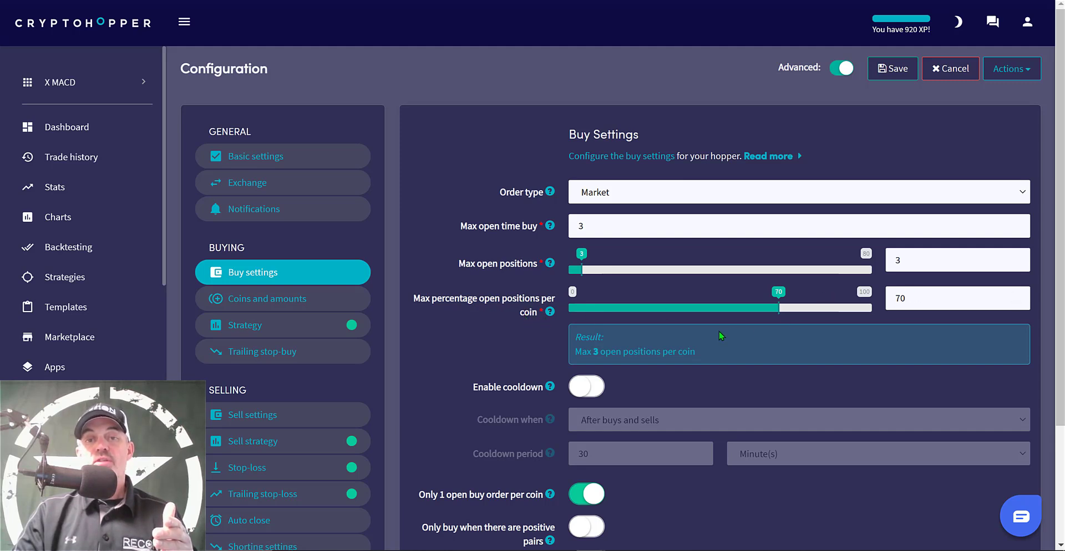
drag(591, 351, 734, 349)
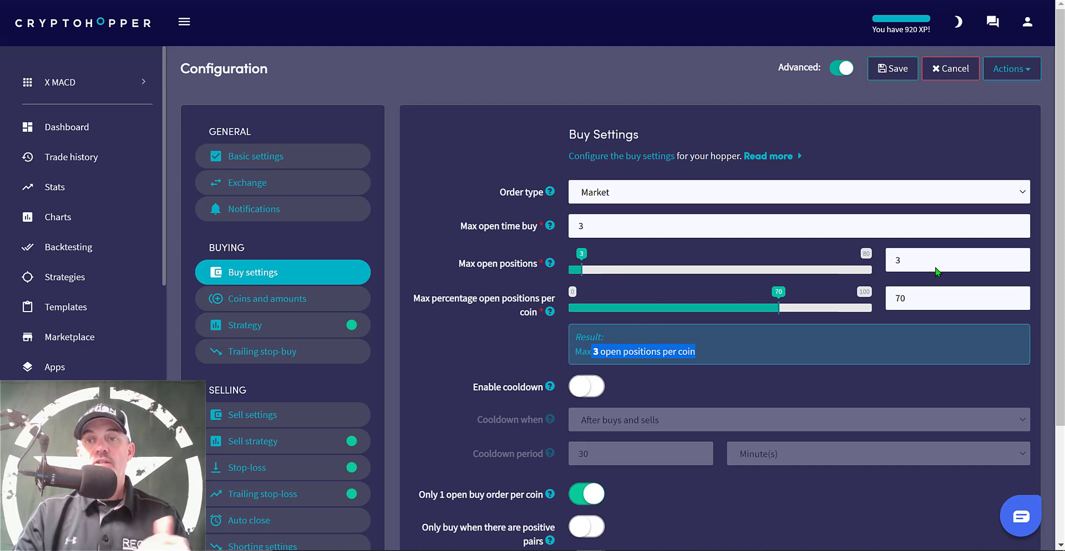
scroll(698, 244, down, 3)
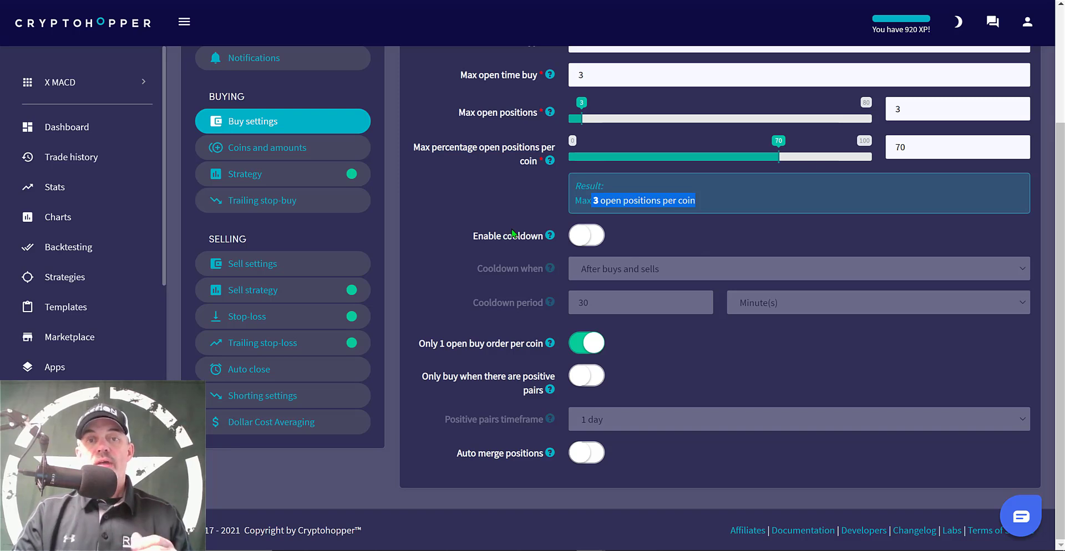
click(492, 237)
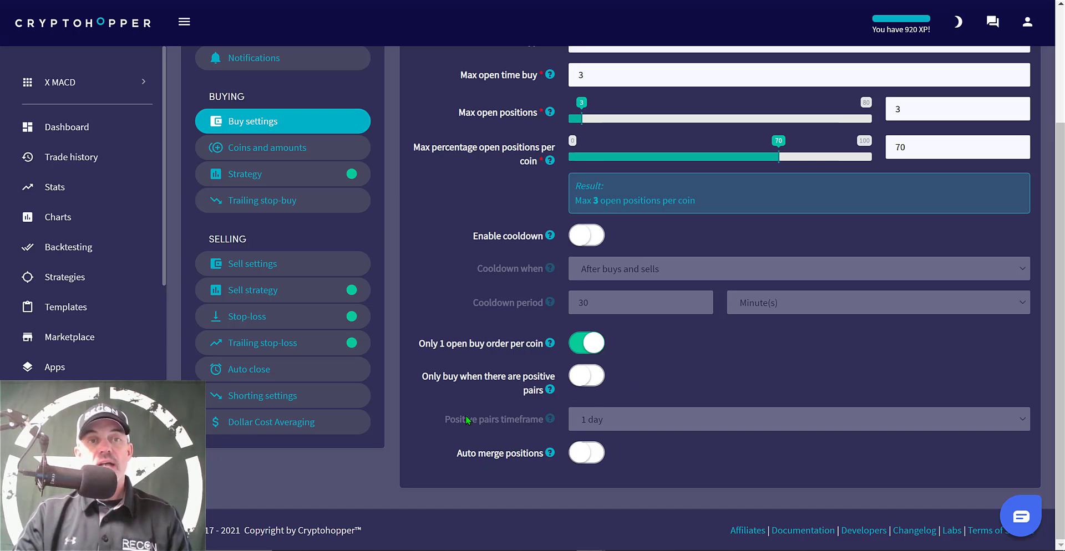
In Coins and amounts, add Synthetix Network Token (SNX) to the allowed coins
click(264, 149)
click(605, 198)
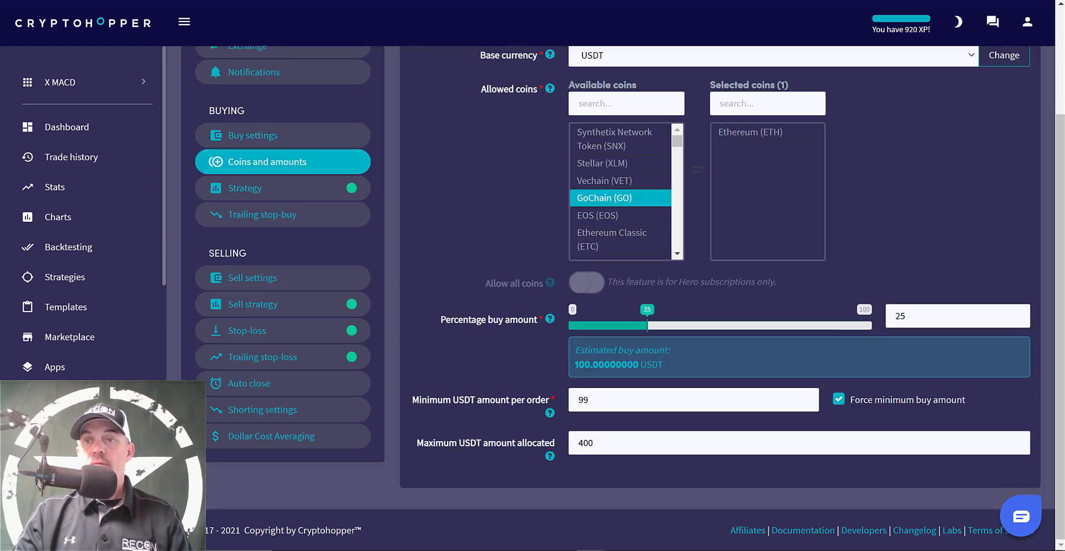
scroll(587, 134, up, 2)
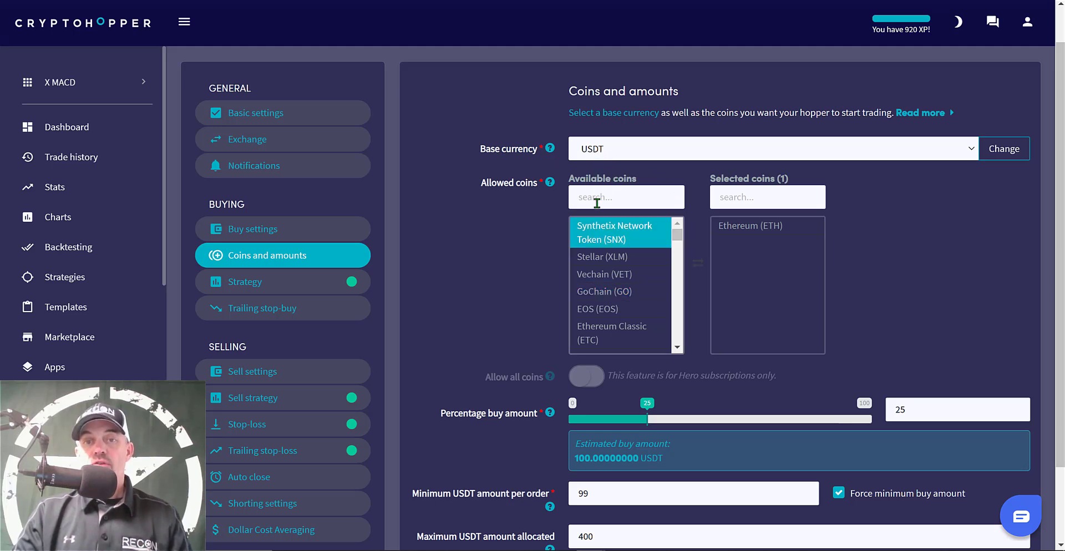
mouse_move(677, 234)
mouse_down()
mouse_move(675, 351)
mouse_move(676, 218)
mouse_up()
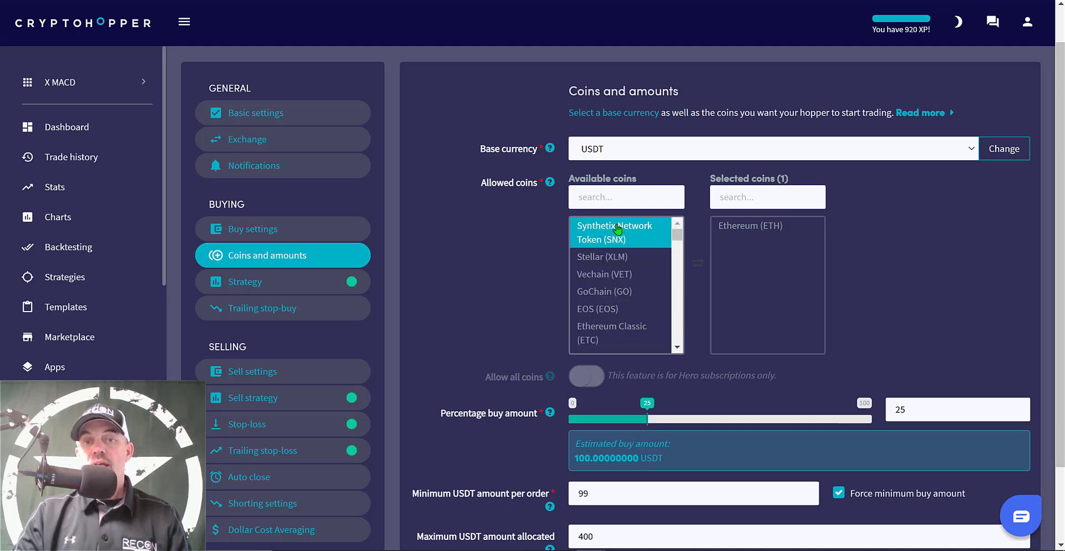
click(610, 226)
Remove SNX from the allowed coins, leaving Ethereum (ETH) as the only chosen coin
click(787, 226)
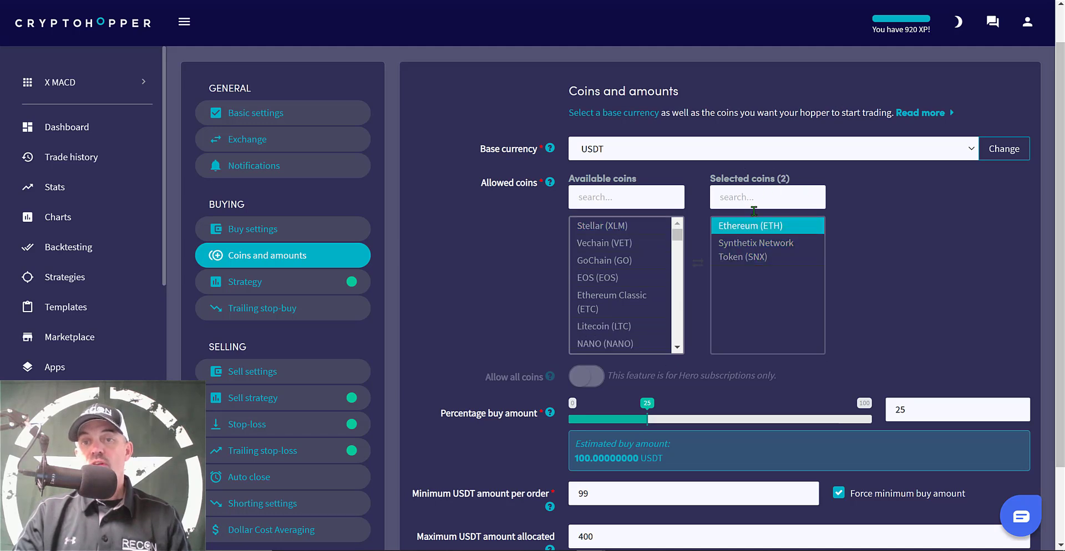
click(800, 260)
click(730, 229)
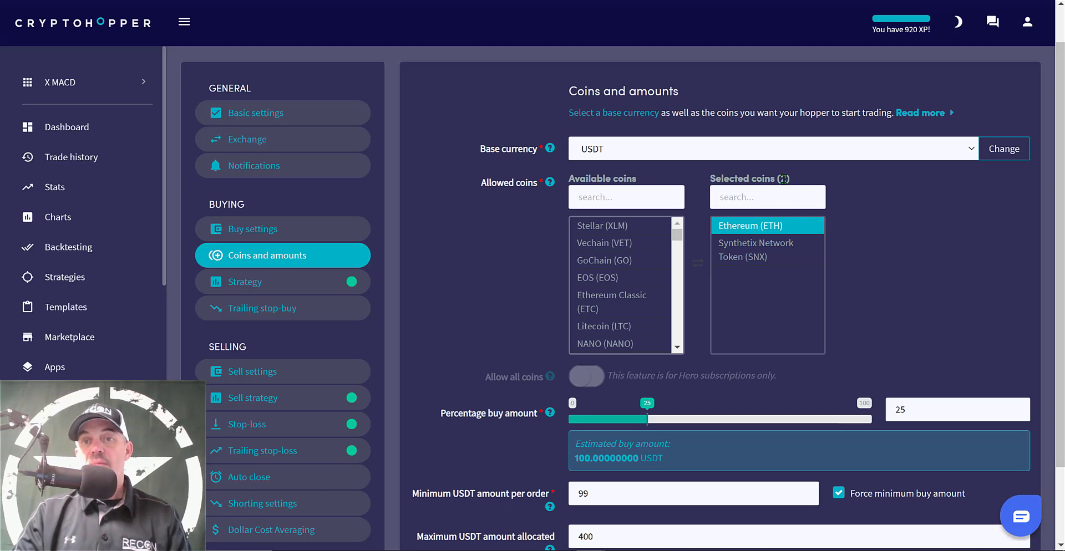
click(765, 251)
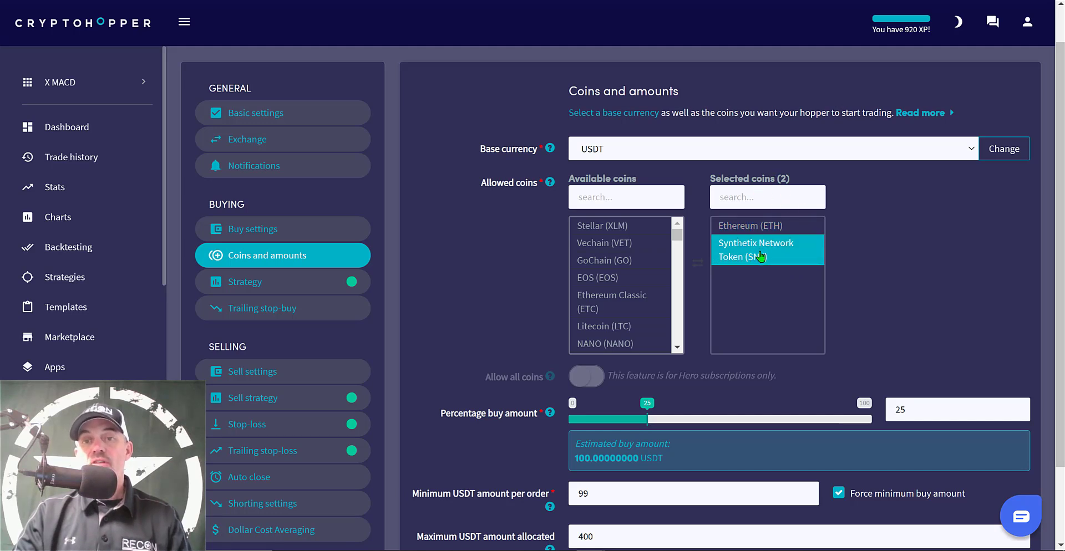
double_click(759, 255)
click(615, 274)
click(586, 257)
click(589, 231)
click(621, 275)
click(749, 226)
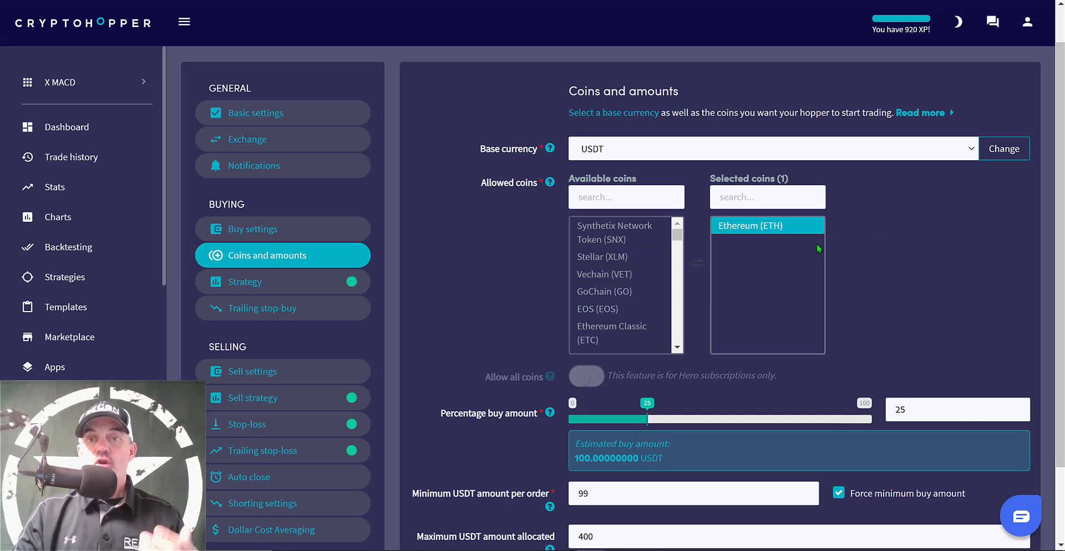
Raise the minimum USDT amount per order from 99 to 100, then go to Strategy
scroll(1057, 203, down, 2)
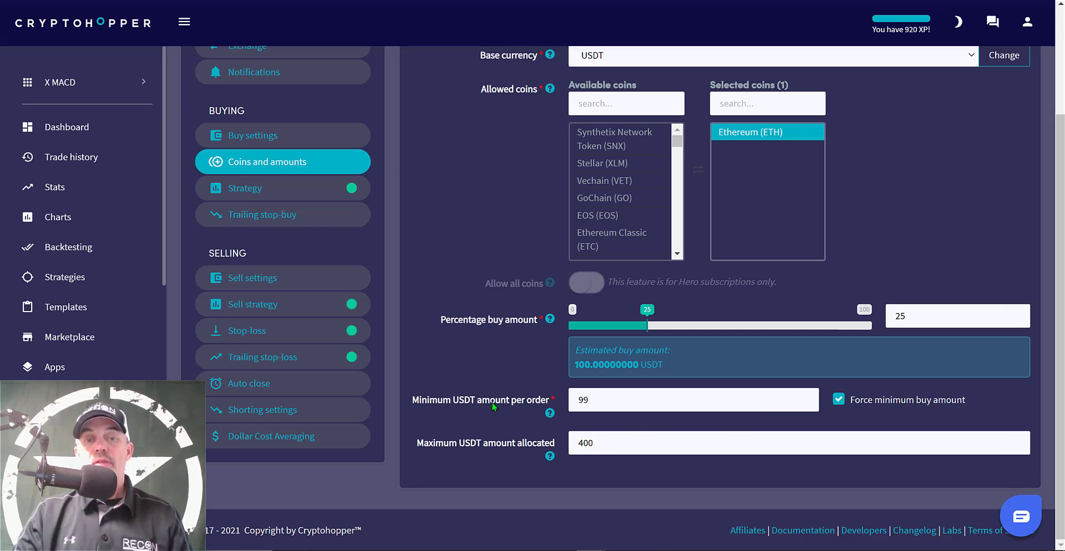
click(596, 399)
key(BackSpace)
key(BackSpace)
text(100)
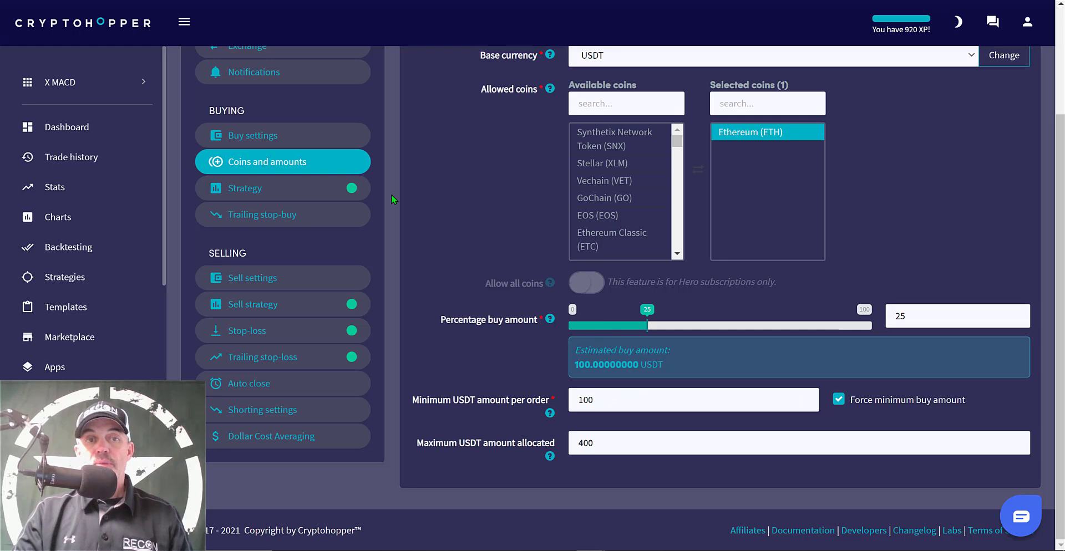
click(249, 191)
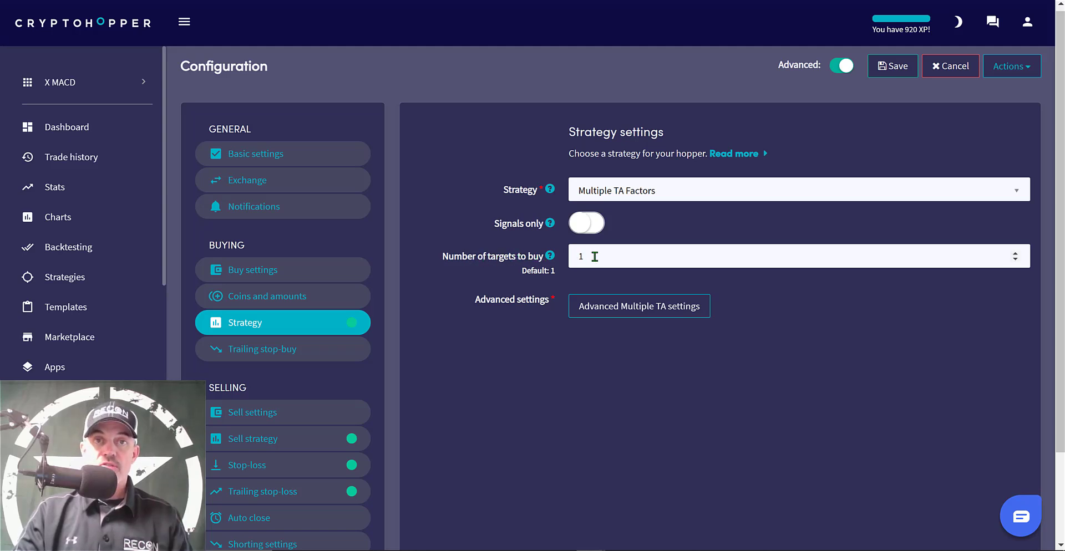
Review the advanced Multiple TA settings: MACD only, with periods 24, 52 and 12
drag(594, 257, 501, 301)
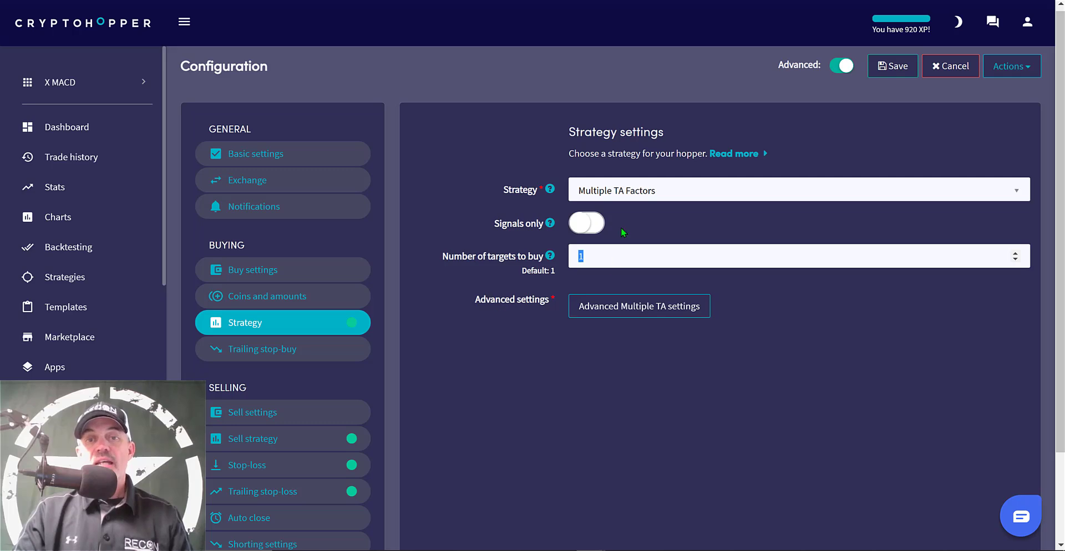
click(637, 309)
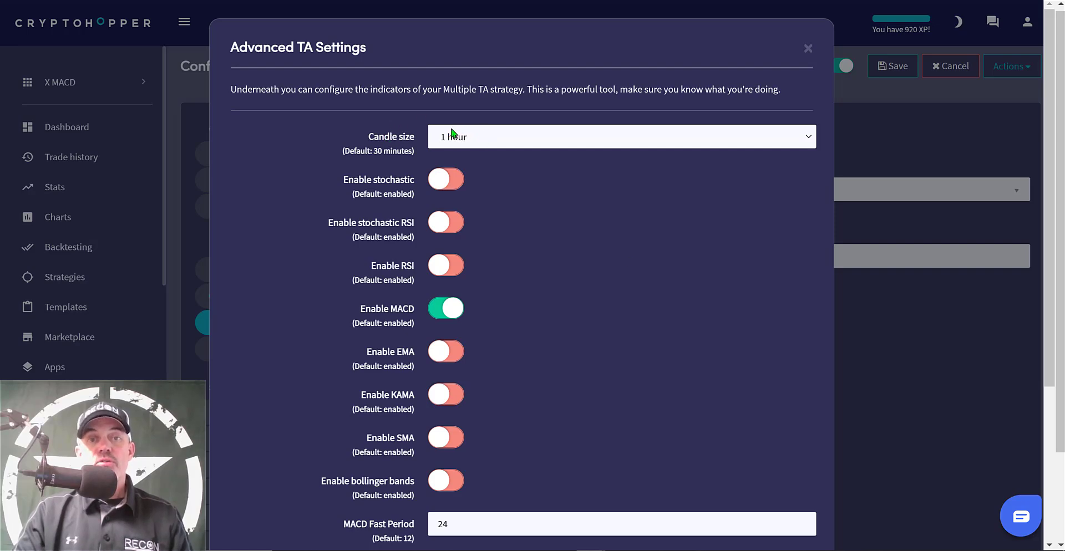
scroll(558, 66, down, 3)
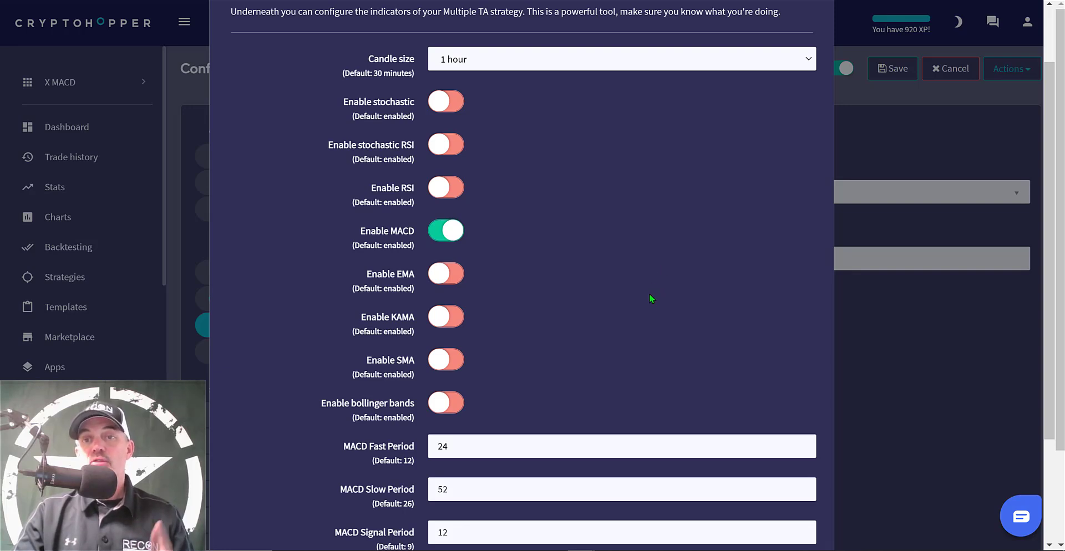
scroll(806, 166, down, 3)
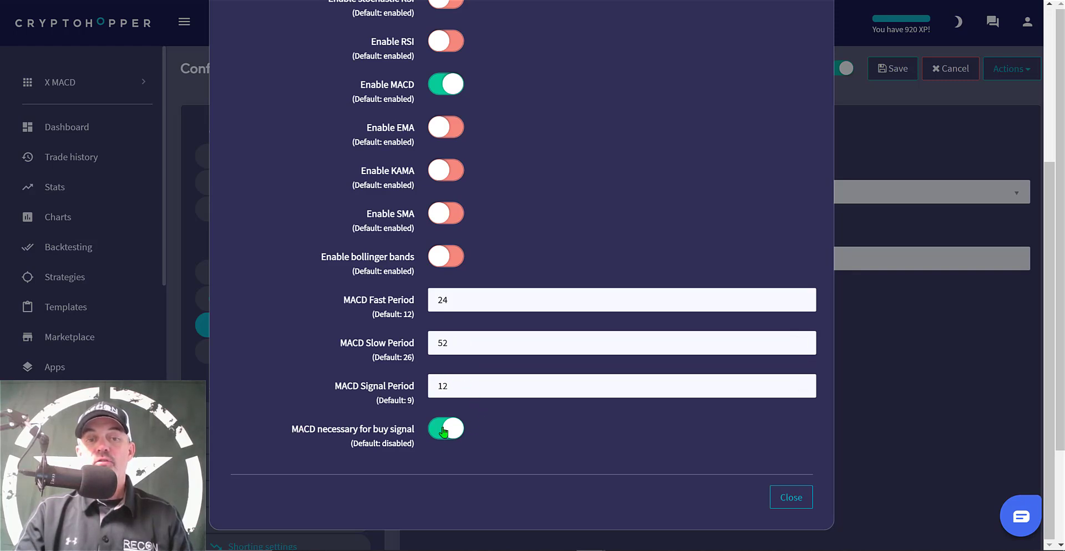
Close the advanced TA settings and view Trailing stop-buy, leaving it disabled
click(791, 497)
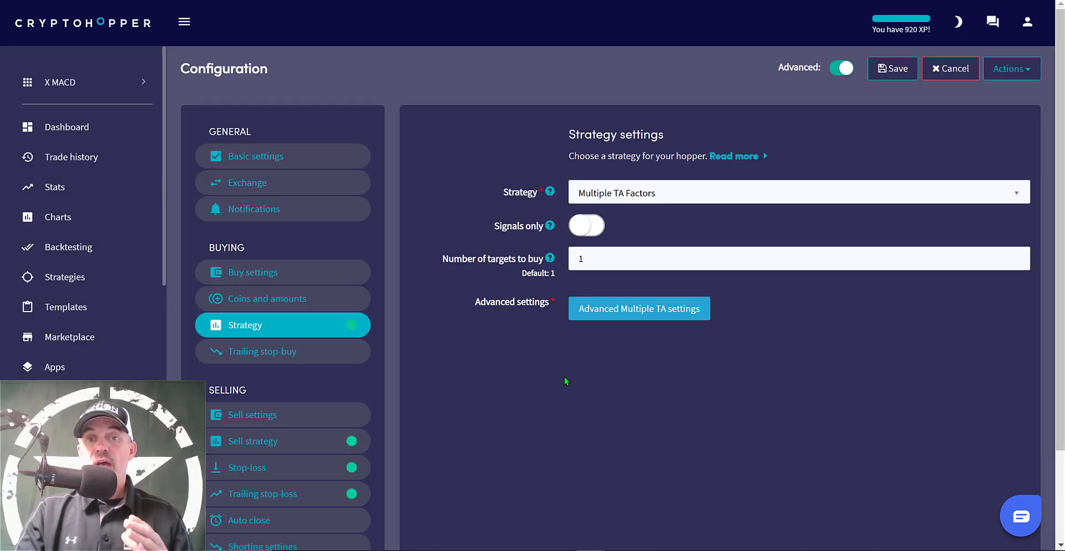
click(294, 352)
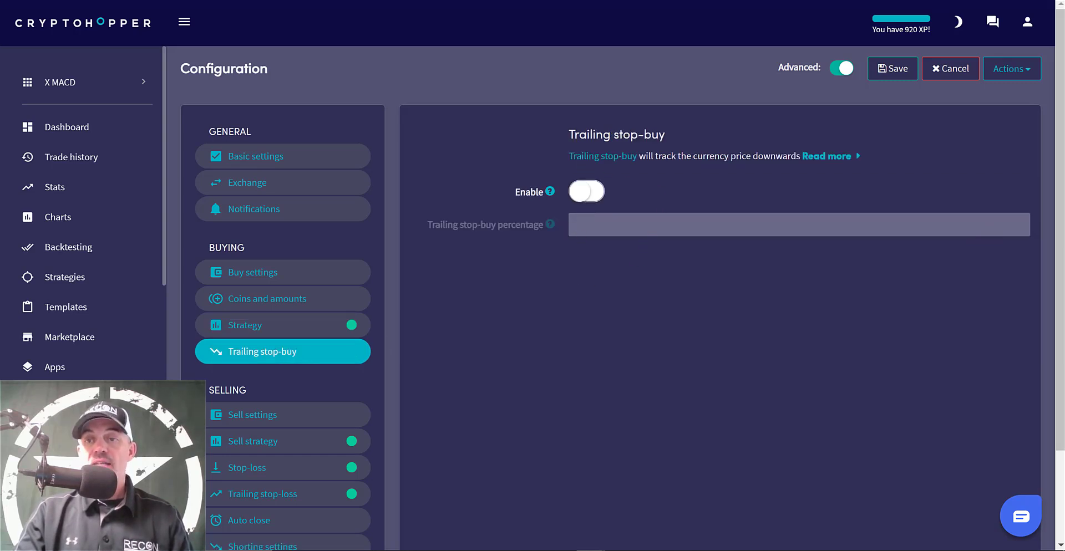
scroll(432, 260, down, 2)
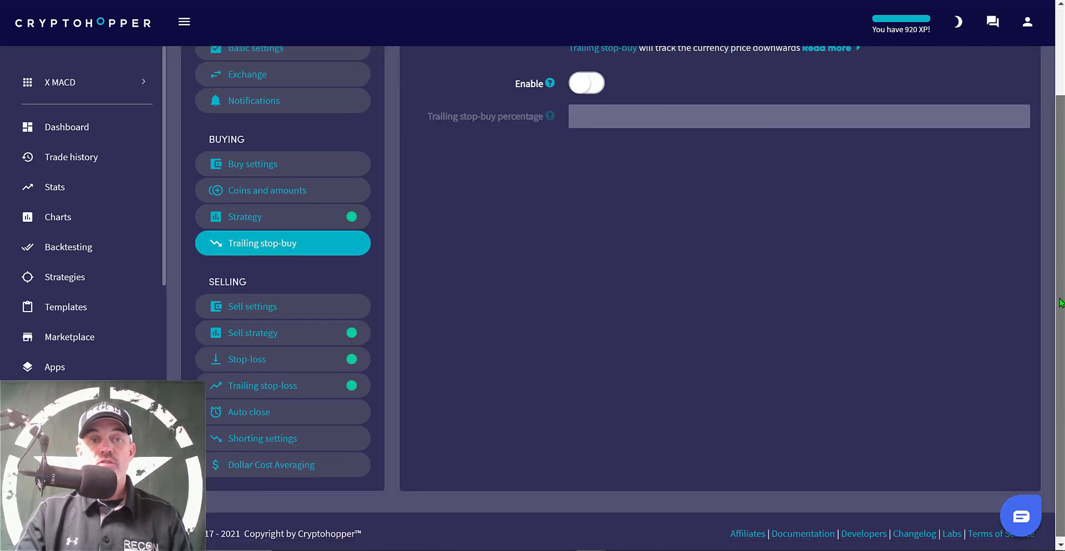
Show Sell settings with take profit 40, Market order type and max open time 3
scroll(196, 372, up, 1)
click(196, 372)
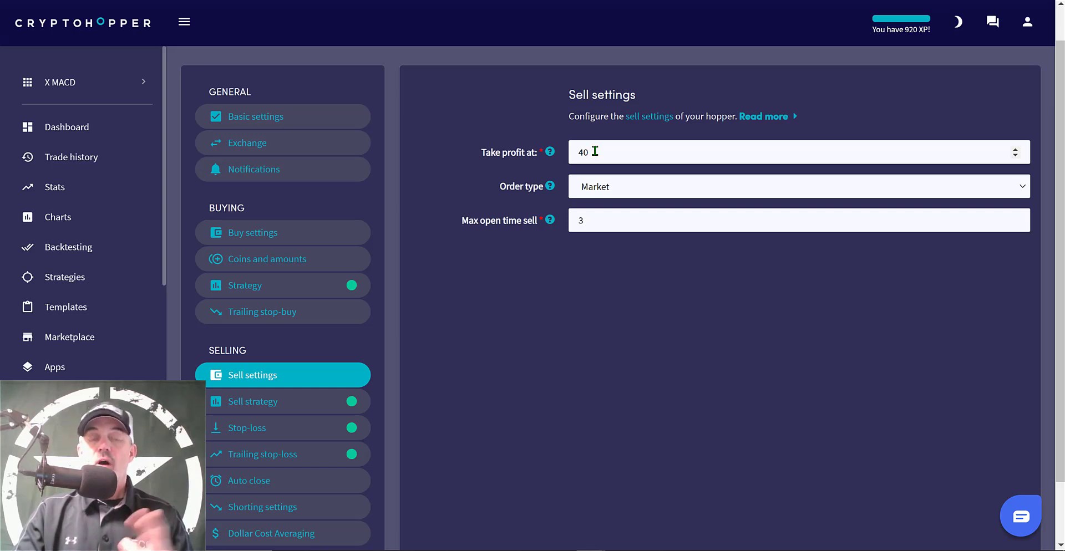
drag(594, 150, 575, 151)
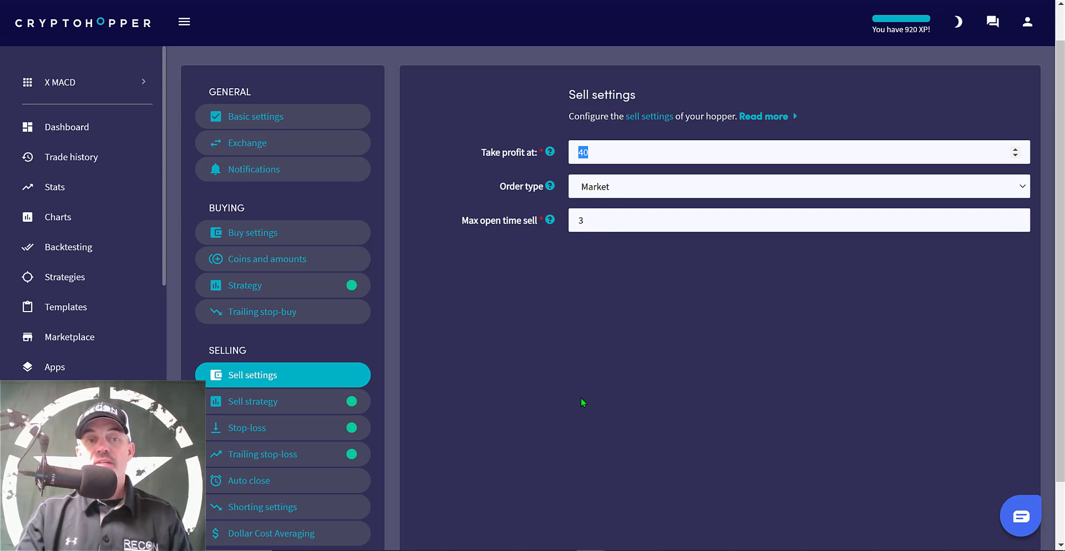
View Sell strategy and confirm 'Sell based on strategy' is on and hold assets off
click(290, 406)
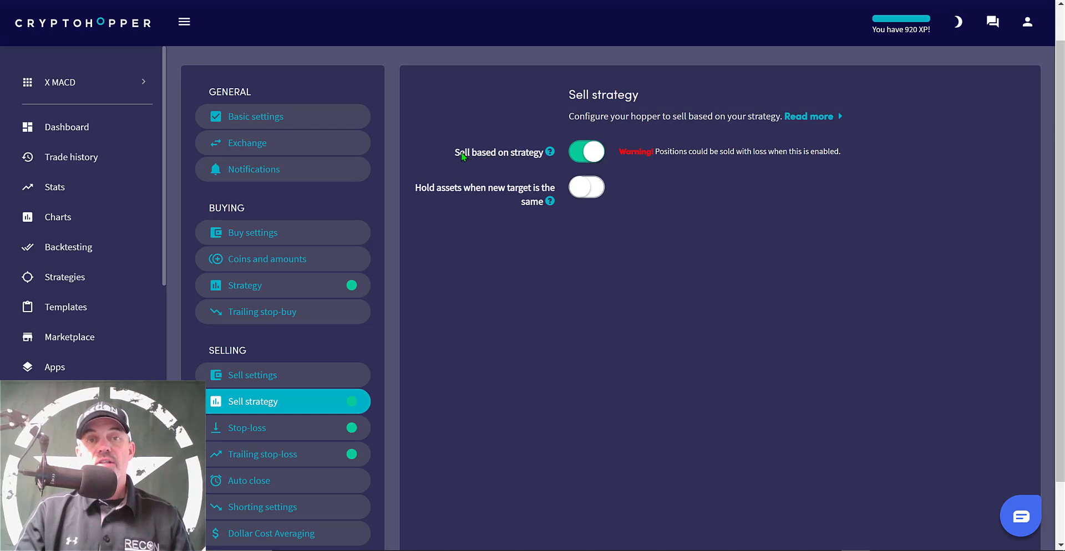
drag(543, 152, 459, 153)
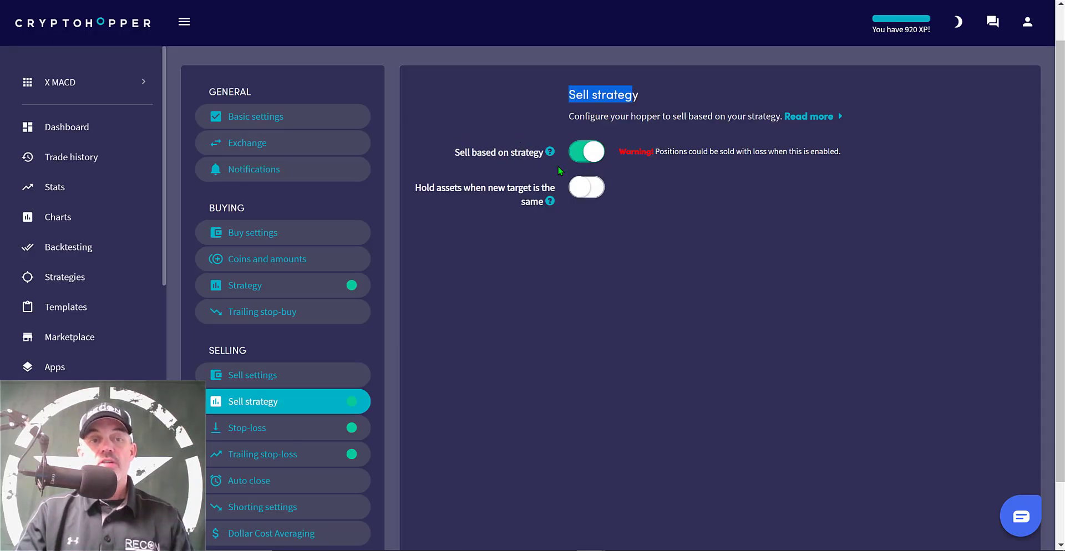
Show the Stop-loss section with stop-loss enabled at 3 percent
click(252, 427)
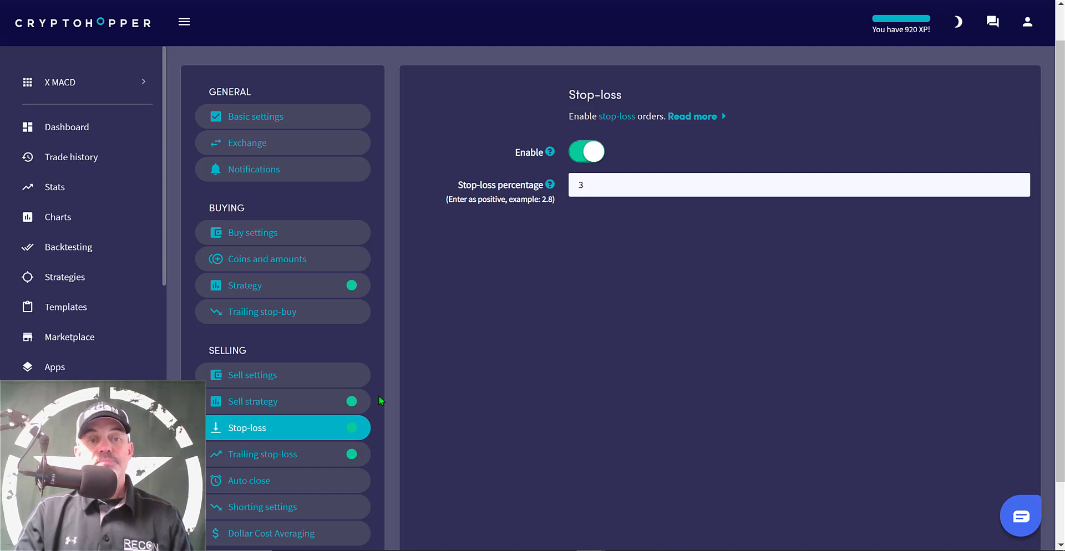
Review trailing stop-loss: 4 percent, armed at 13, trailing stop-loss only enabled
click(276, 456)
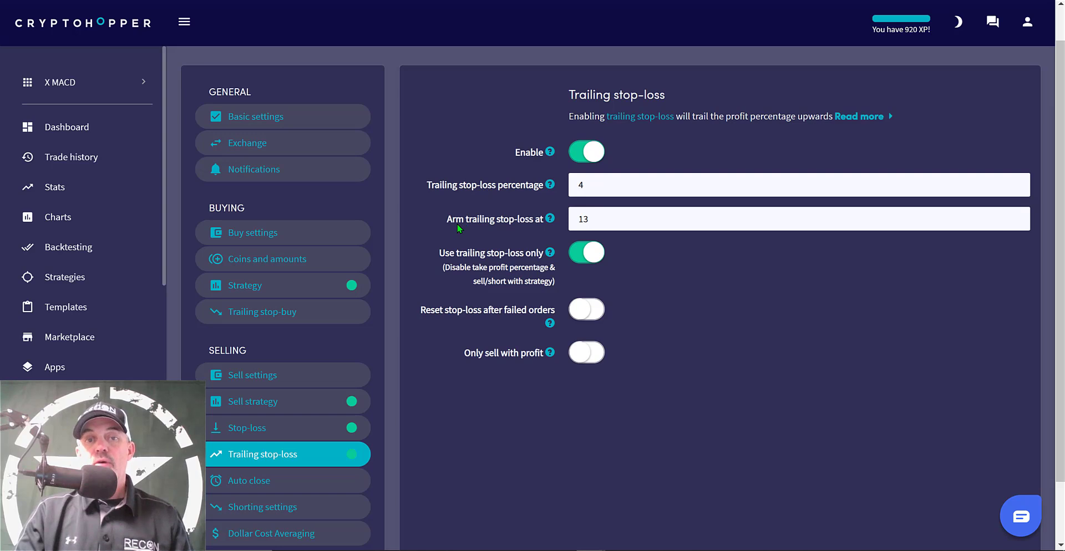
drag(448, 224, 545, 222)
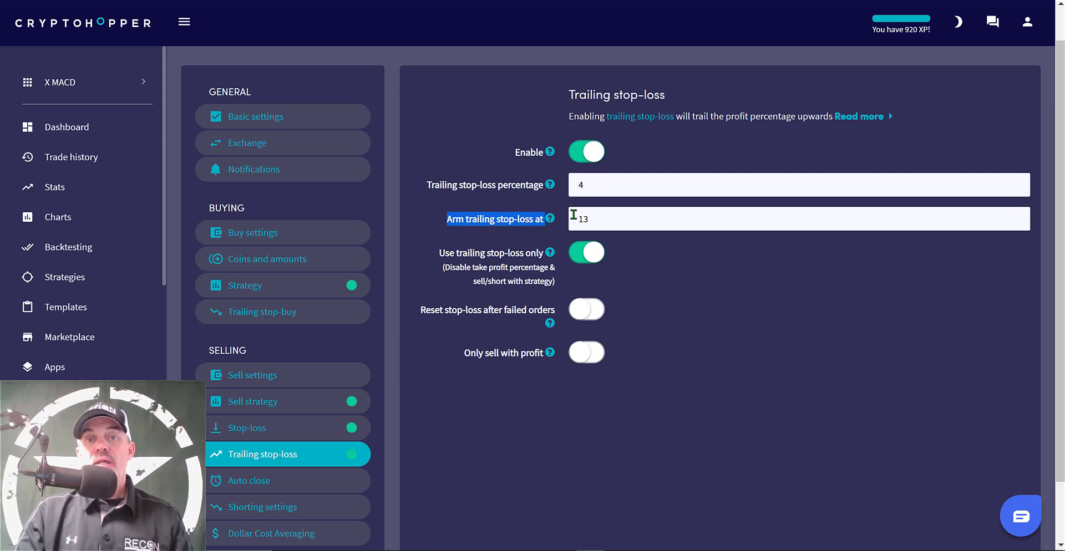
double_click(599, 218)
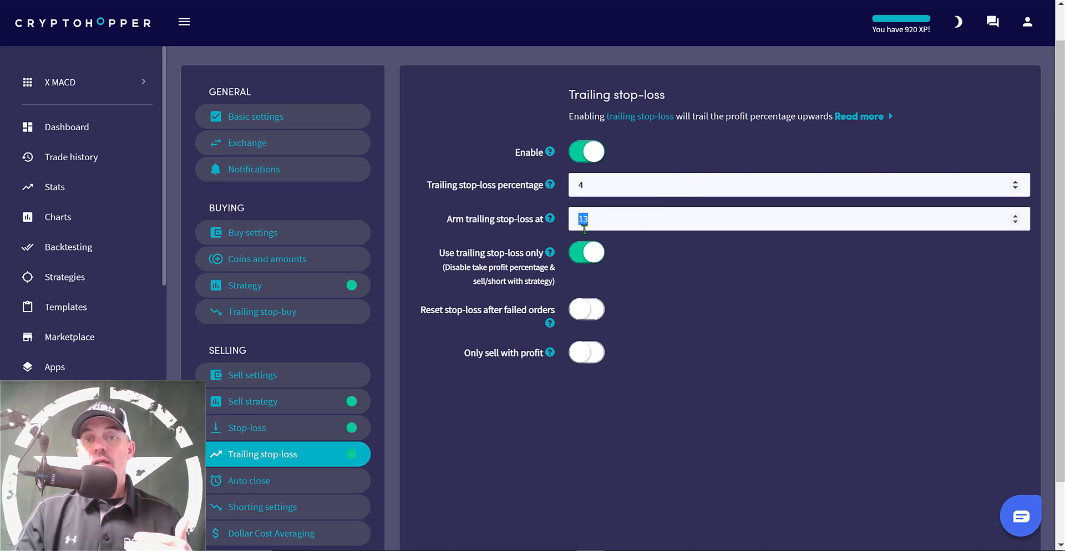
click(610, 185)
drag(432, 189, 513, 191)
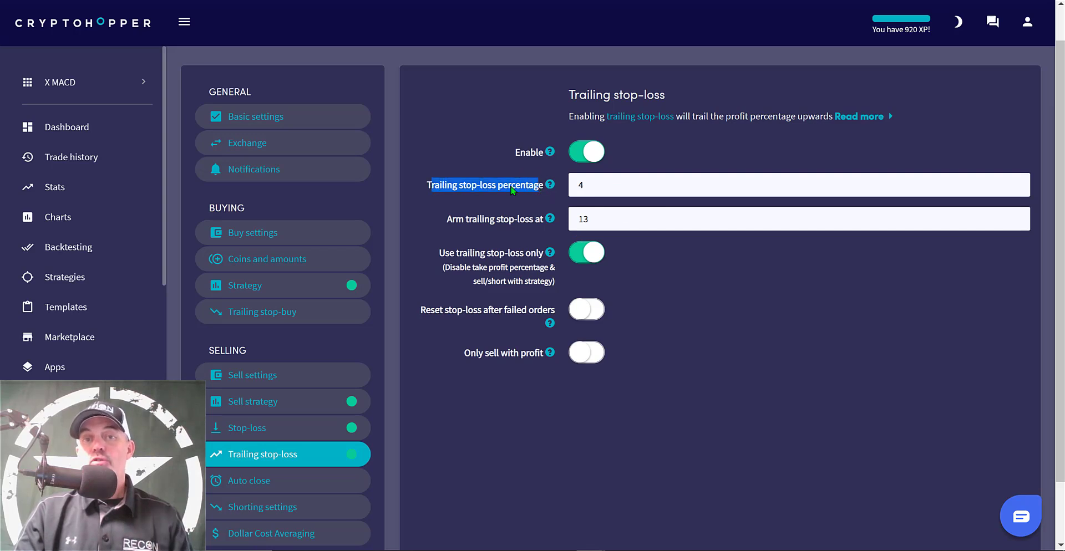
click(580, 185)
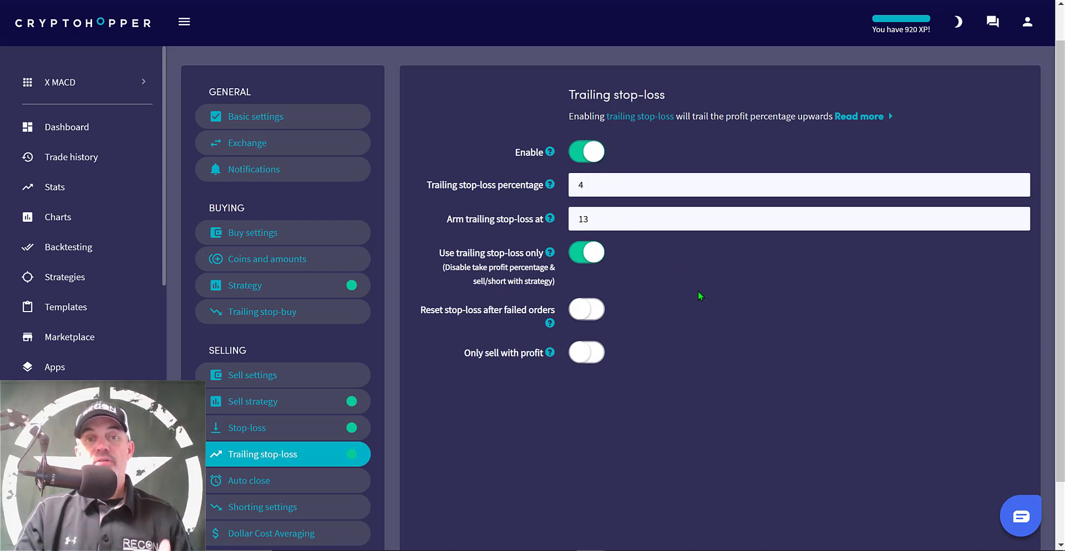
scroll(491, 278, up, 1)
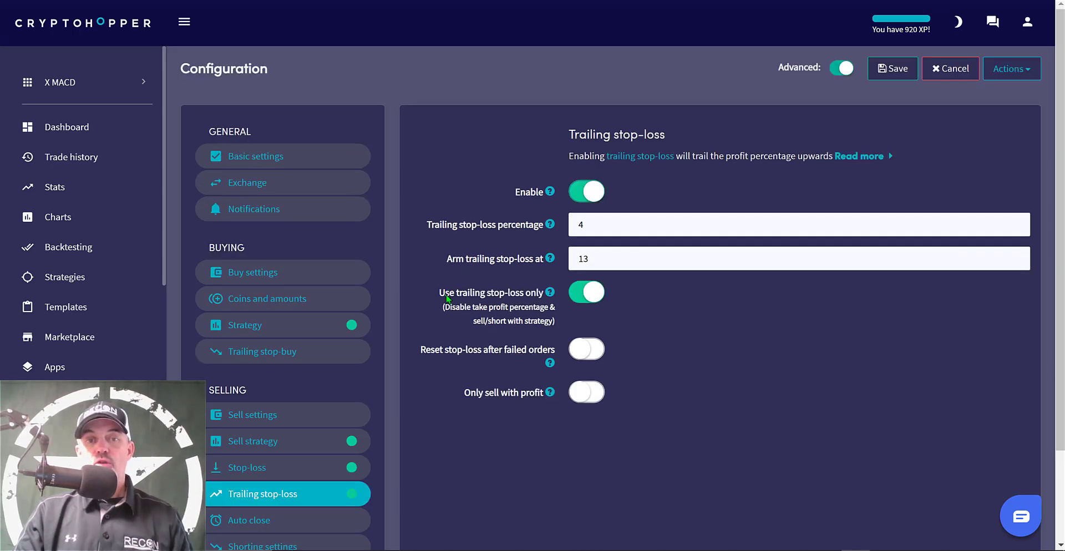
Turn off 'Use trailing stop-loss only' and save the config, accepting the stop-loss warning
click(595, 299)
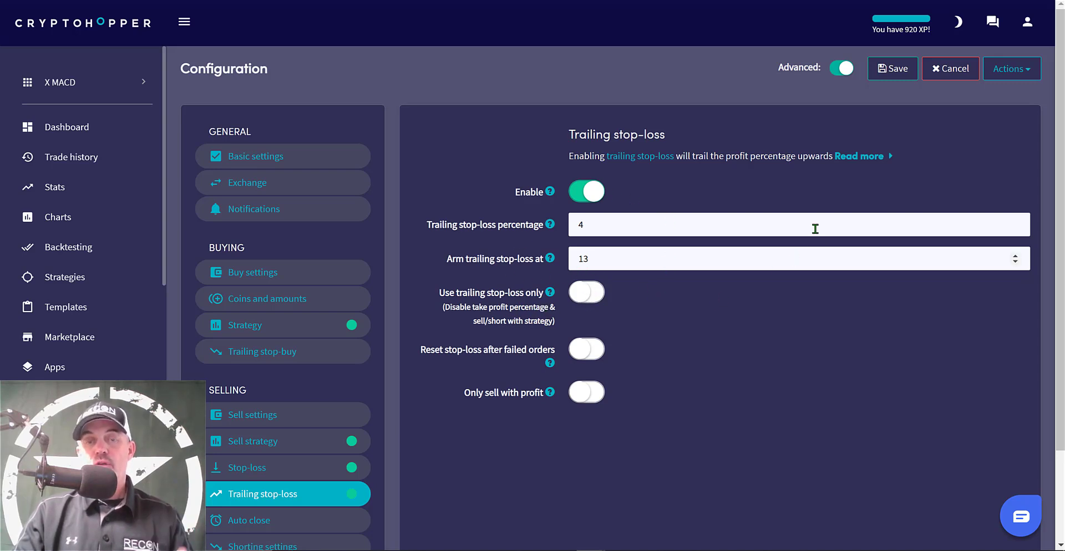
scroll(433, 418, down, 2)
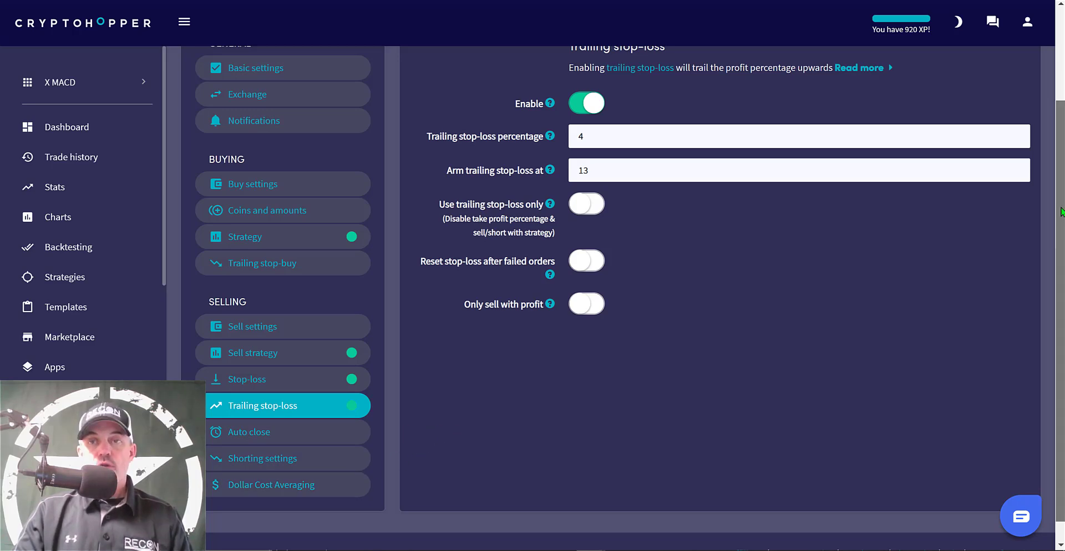
key(ctrl+s)
click(892, 69)
click(466, 376)
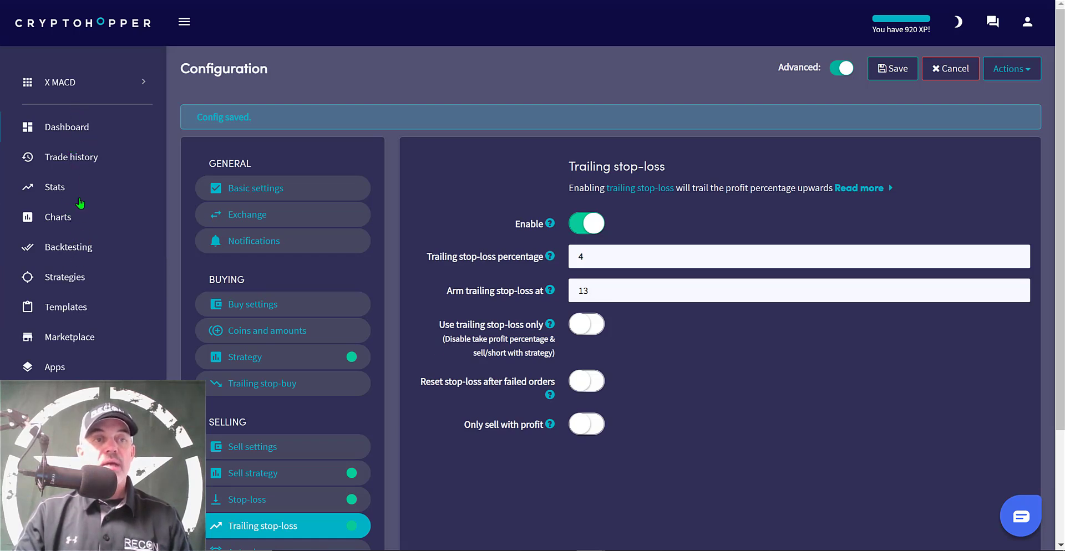
In the backtester, keep ETH as the currency and load the hopper's existing config
click(75, 250)
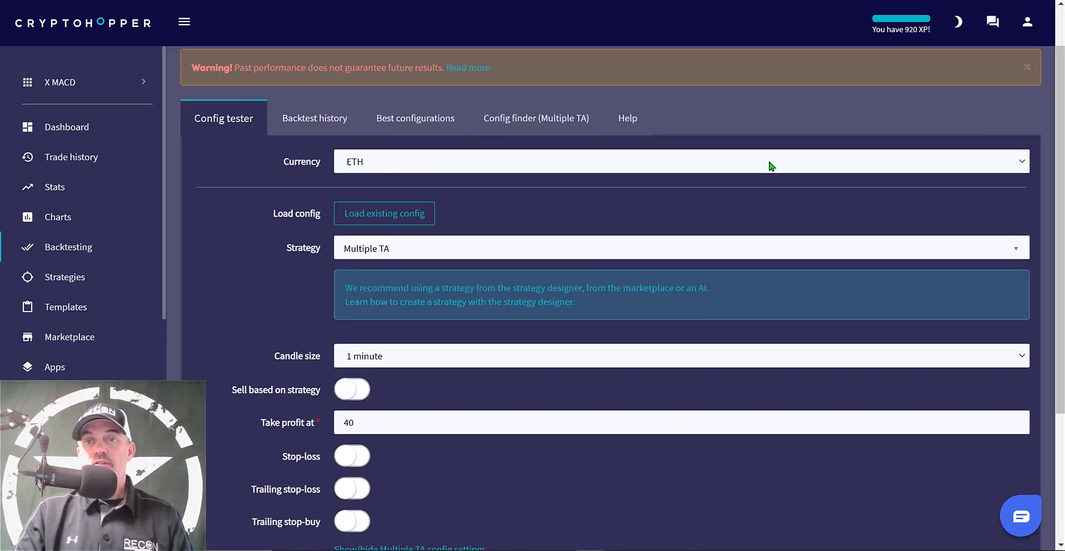
click(1021, 164)
click(1022, 167)
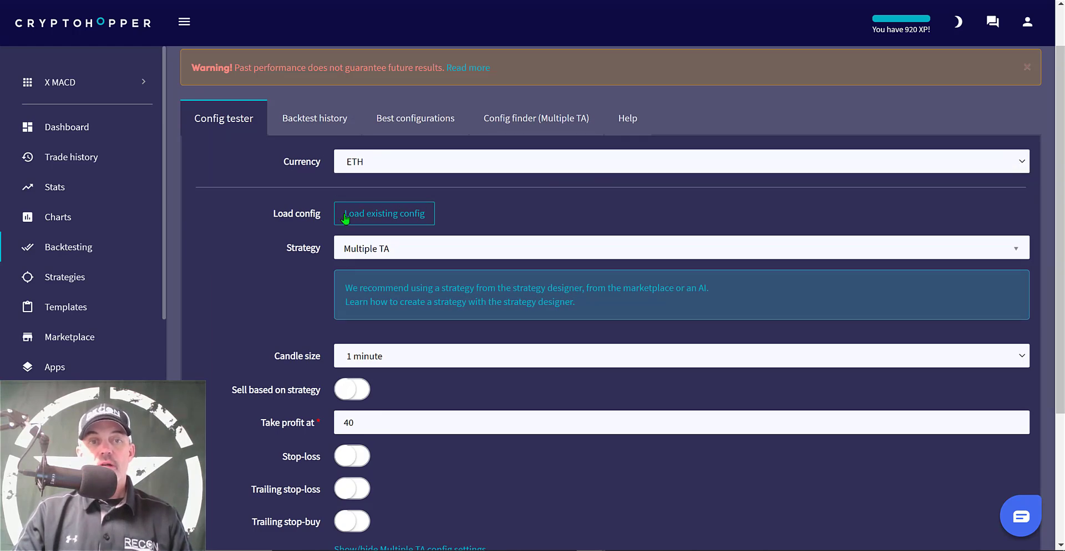
click(369, 217)
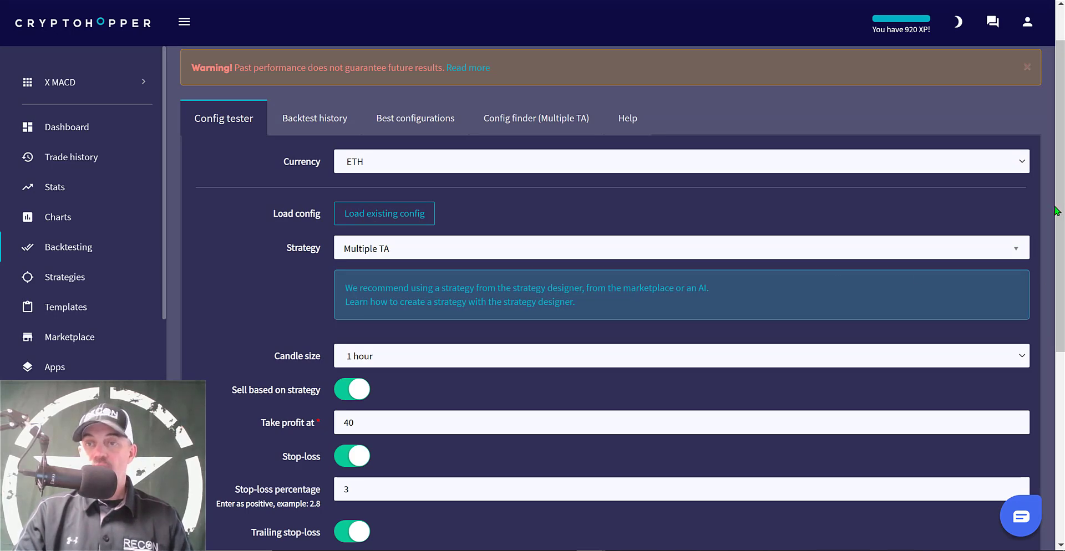
Run the backtest and review the 54.55% max profit, 34 successful sells, 17 losses
scroll(1060, 267, down, 1)
scroll(1061, 266, down, 5)
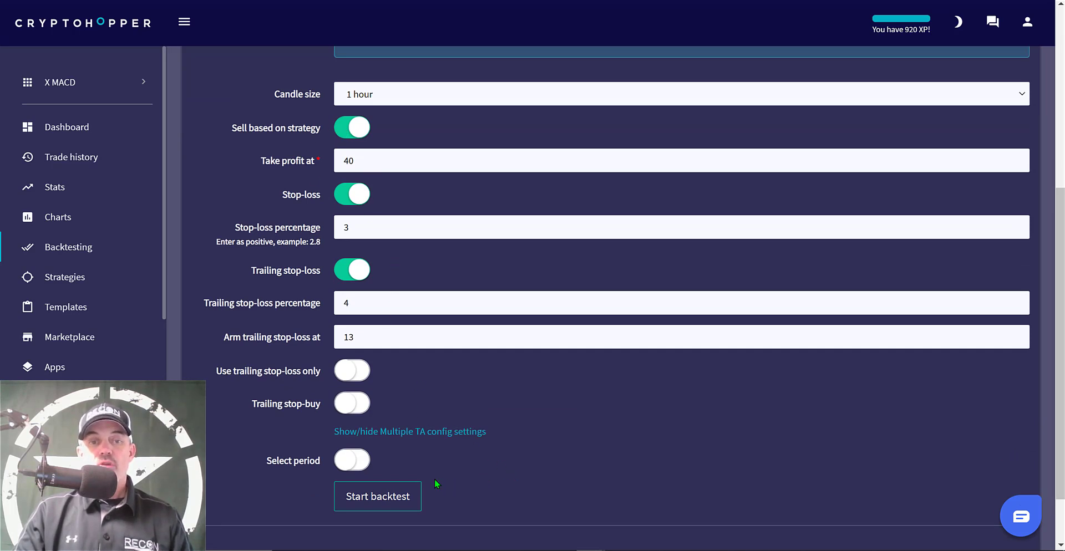
click(413, 491)
scroll(775, 444, down, 2)
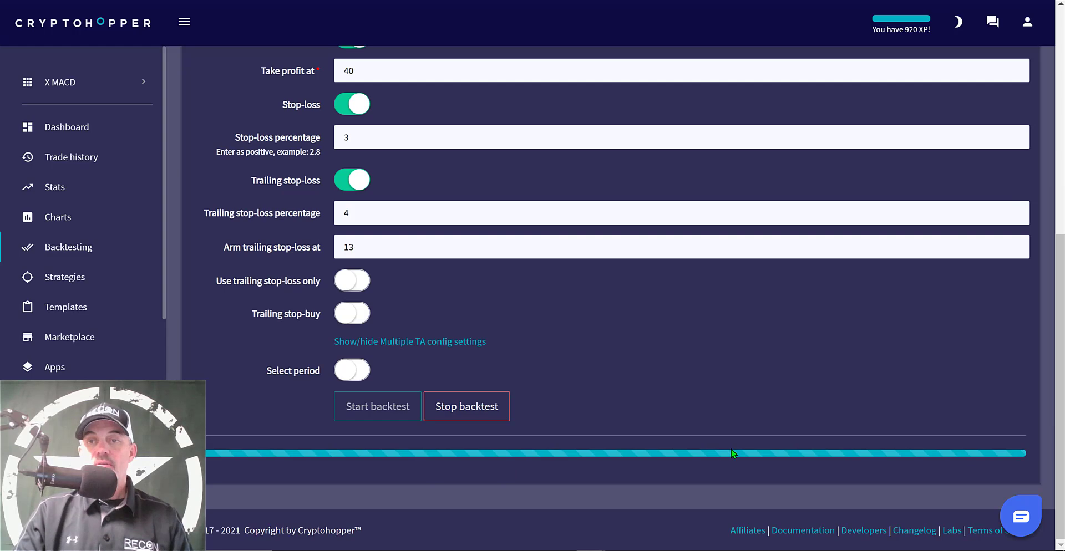
scroll(1062, 395, down, 4)
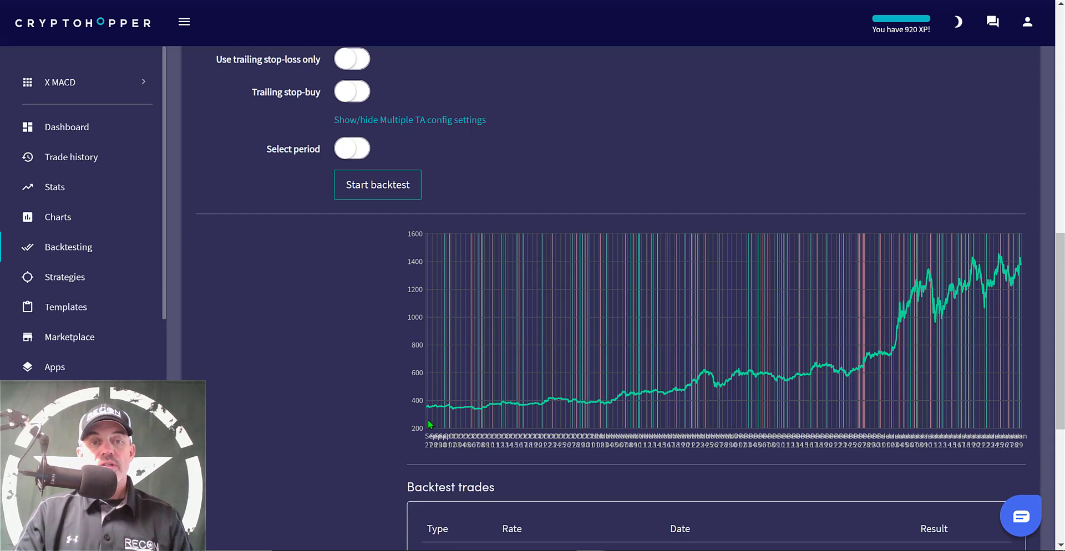
mouse_move(431, 409)
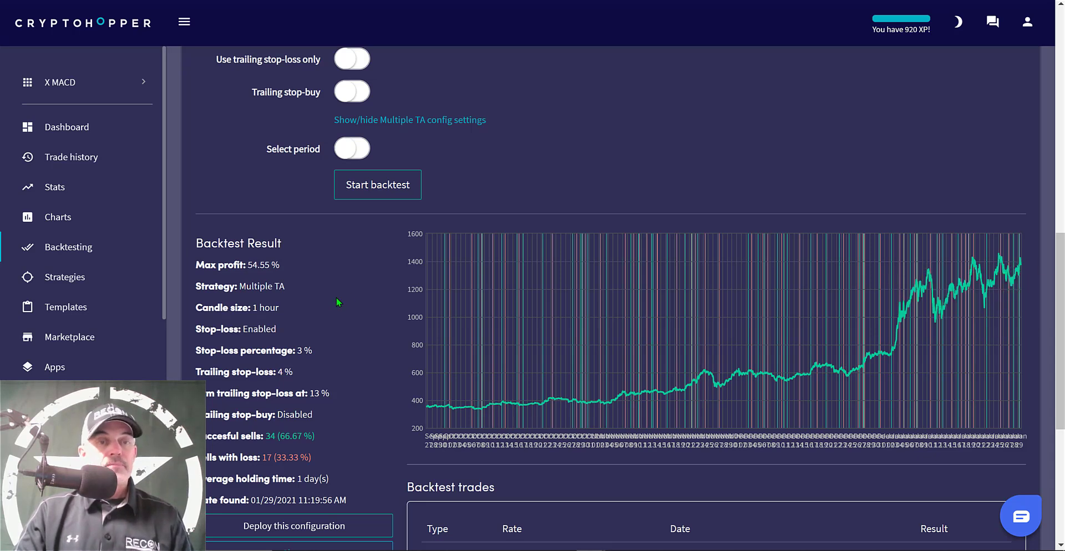
drag(197, 265, 228, 265)
drag(334, 256, 334, 256)
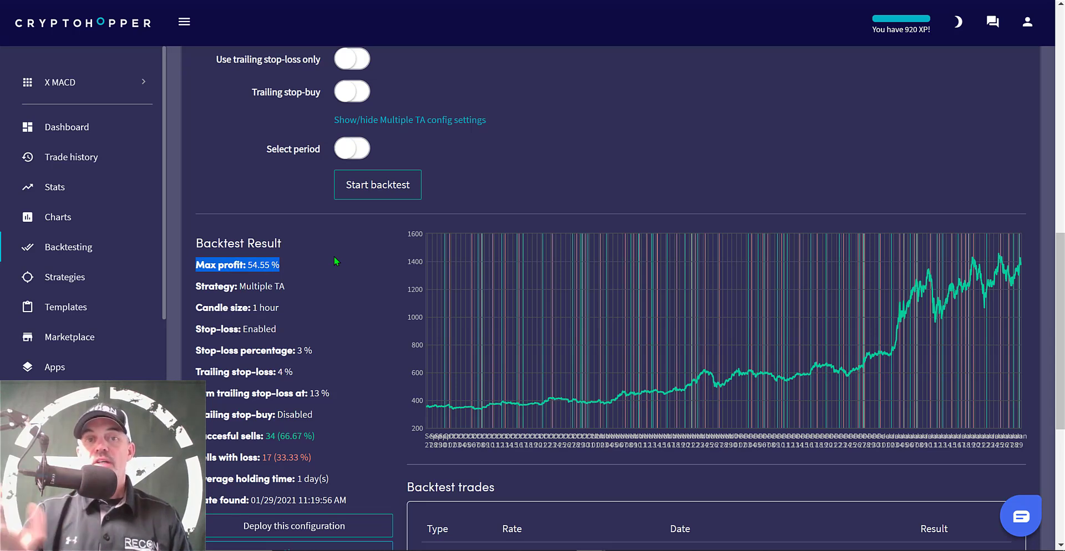
click(301, 272)
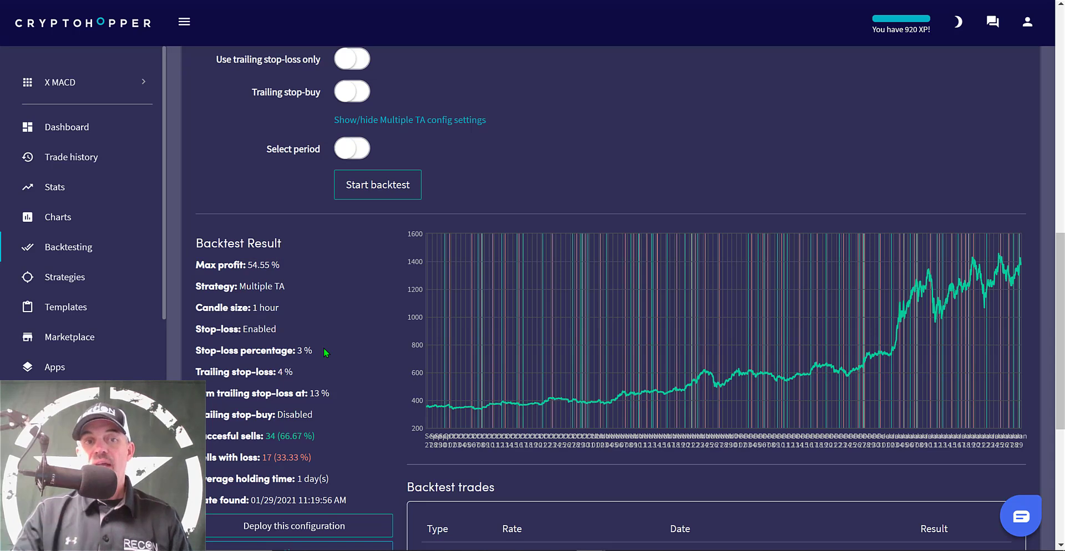
drag(322, 349, 267, 350)
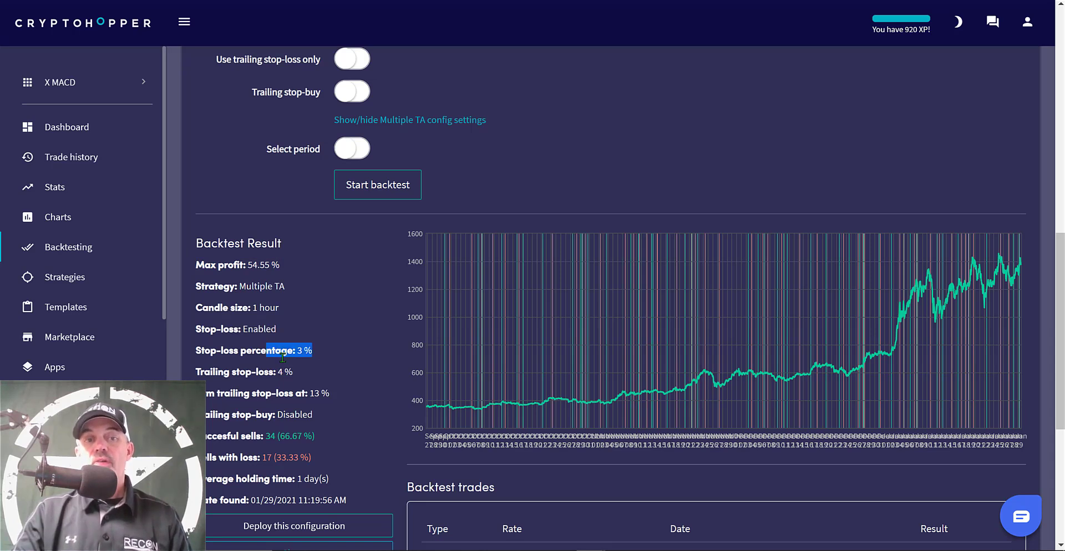
drag(304, 378, 276, 373)
drag(331, 394, 308, 389)
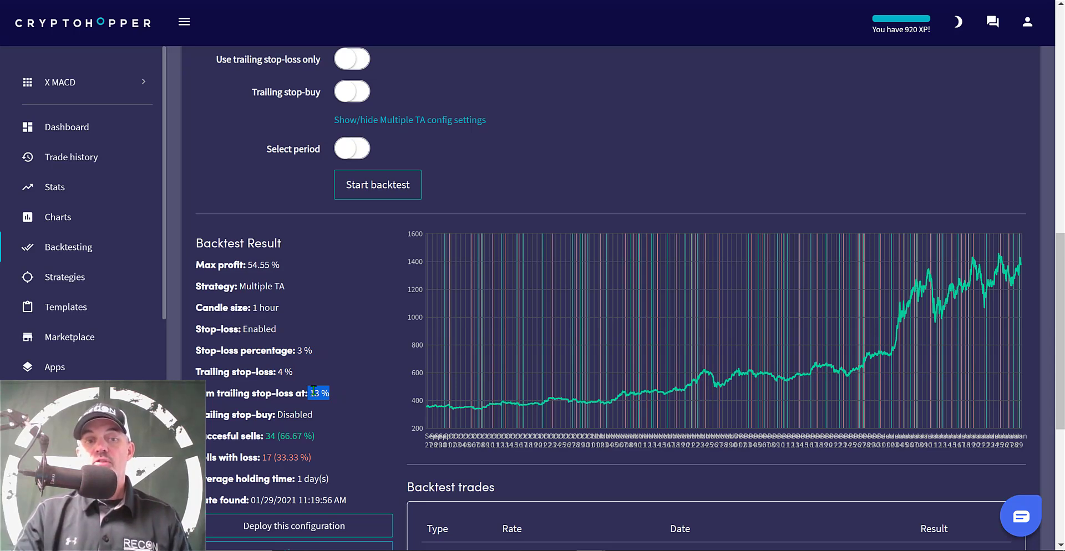
click(338, 352)
drag(326, 340, 299, 329)
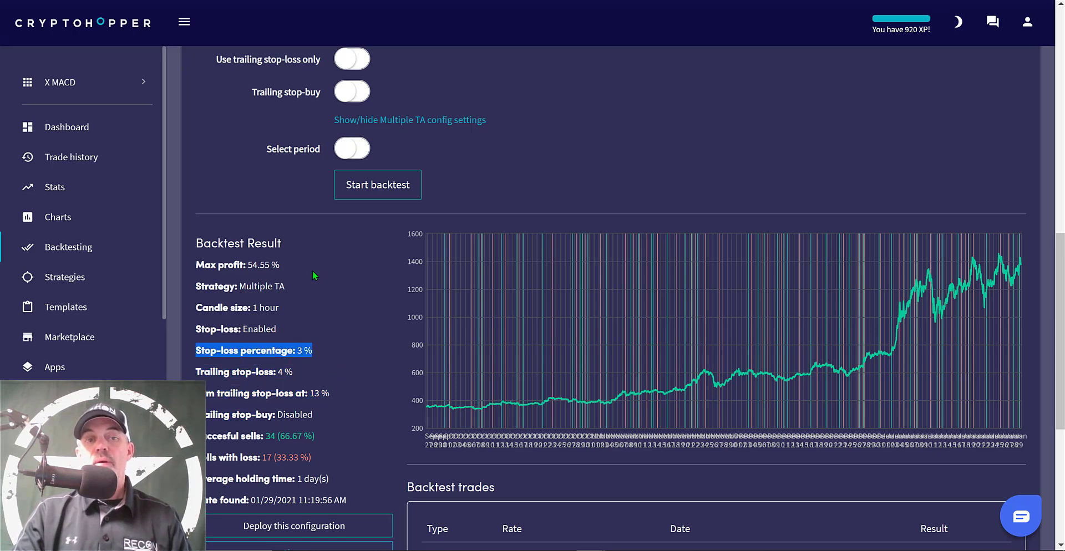
click(284, 263)
drag(324, 278, 211, 264)
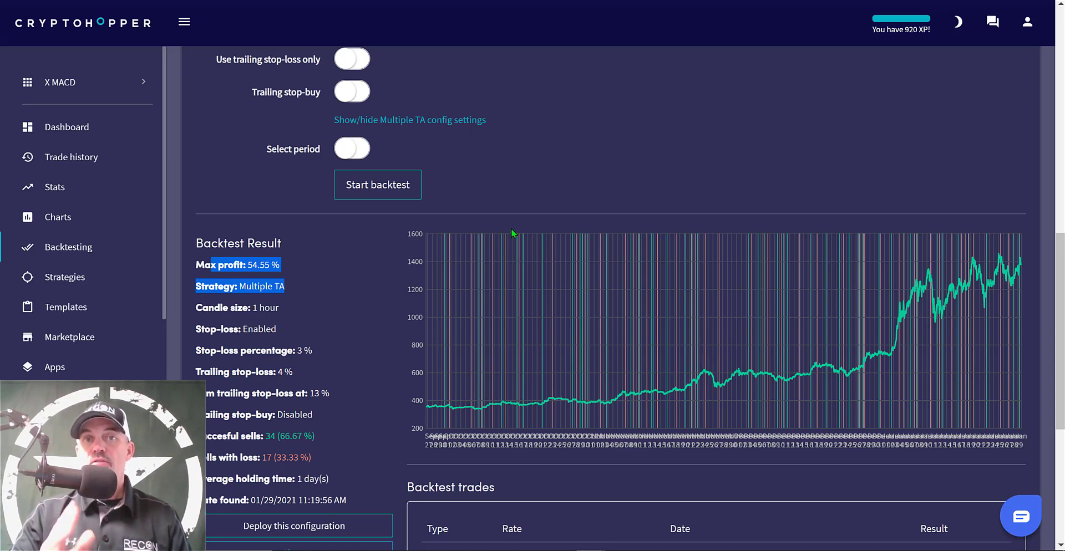
click(312, 274)
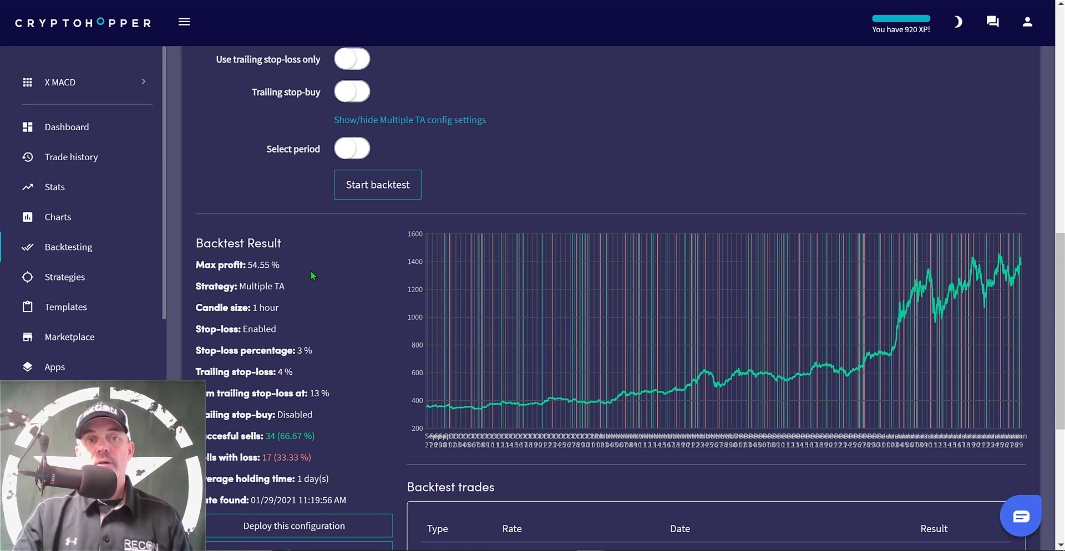
drag(315, 436, 208, 436)
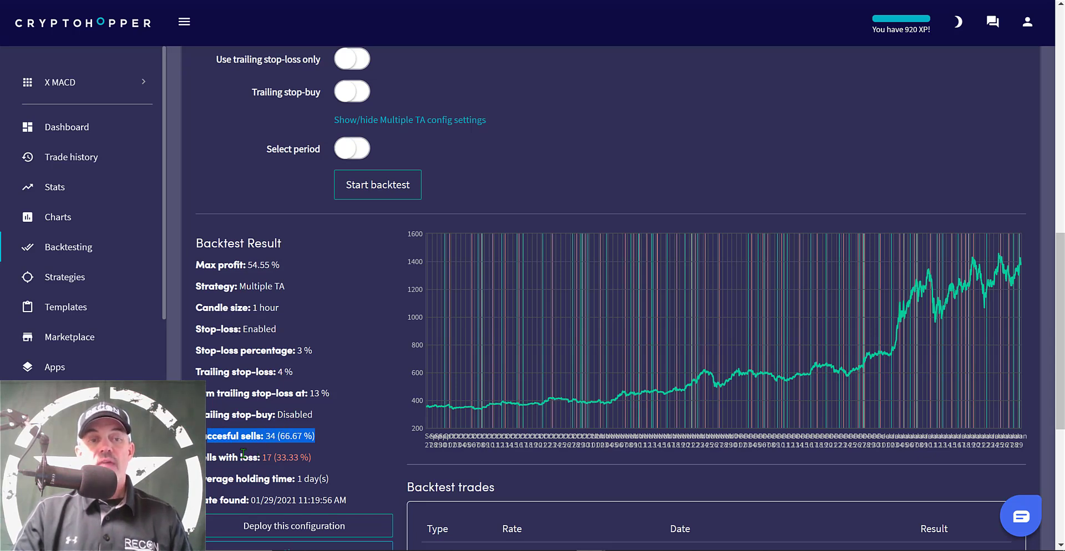
drag(229, 457, 311, 457)
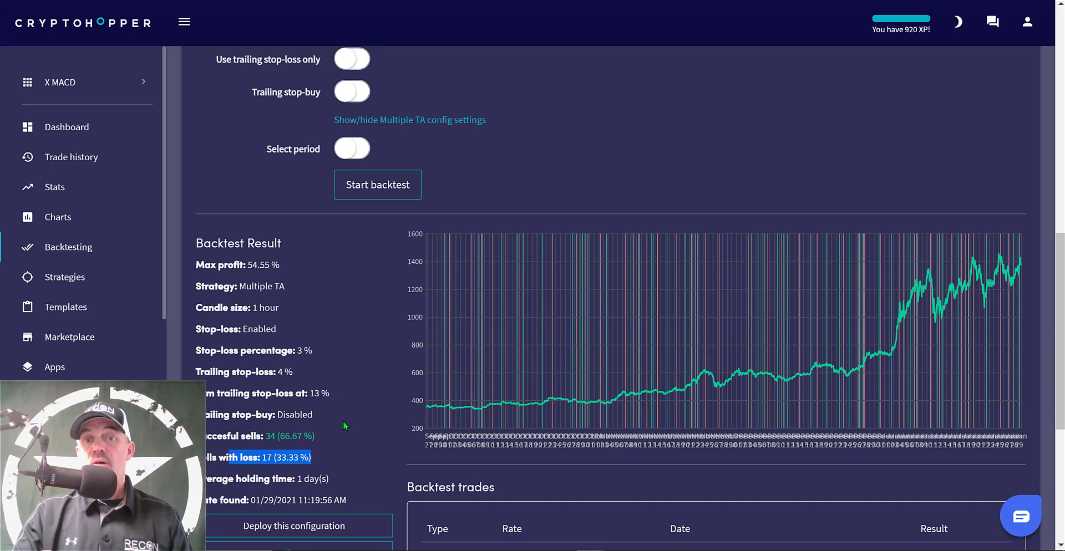
click(364, 373)
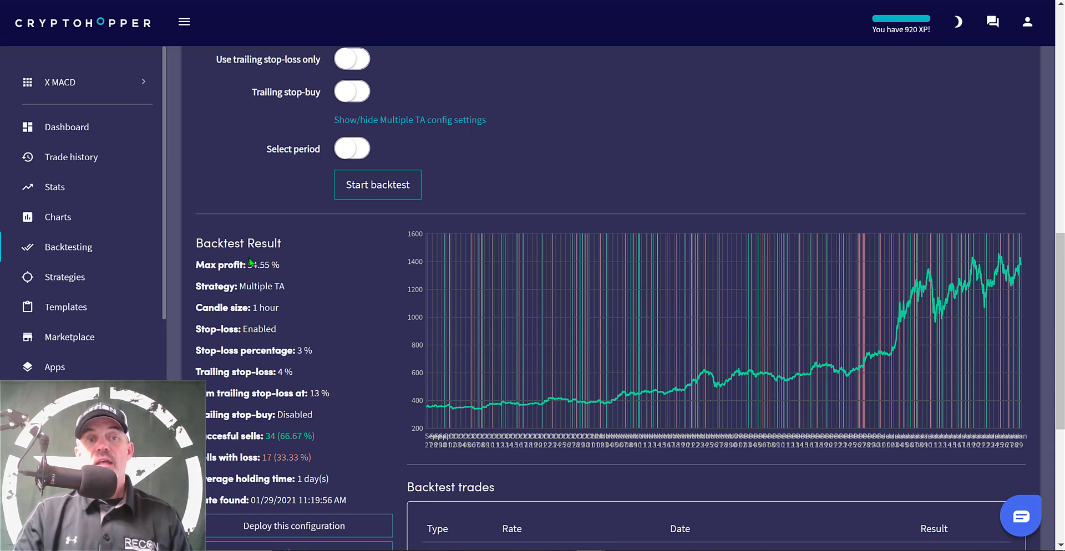
drag(237, 265, 280, 265)
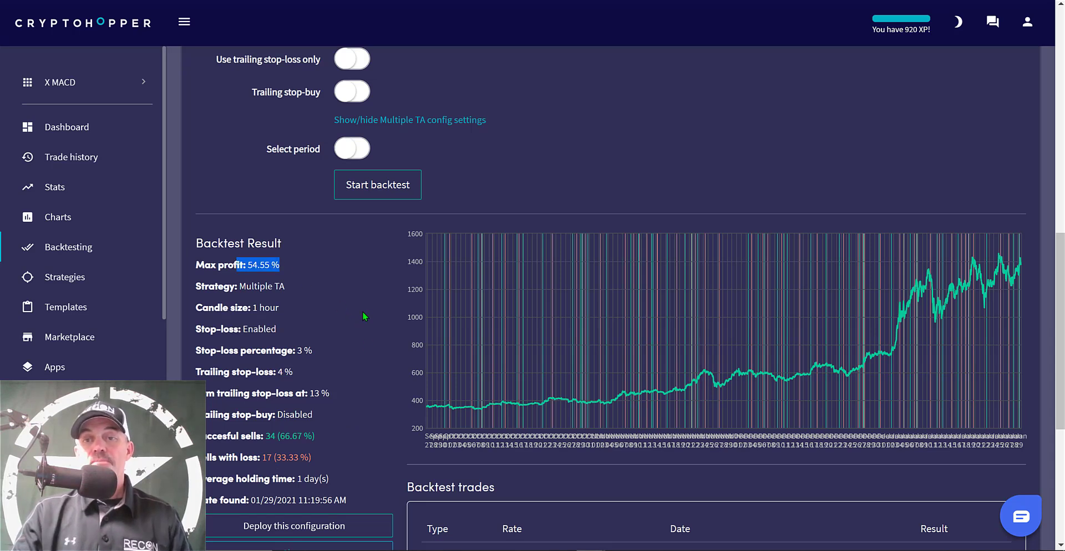
click(364, 311)
drag(313, 265, 252, 262)
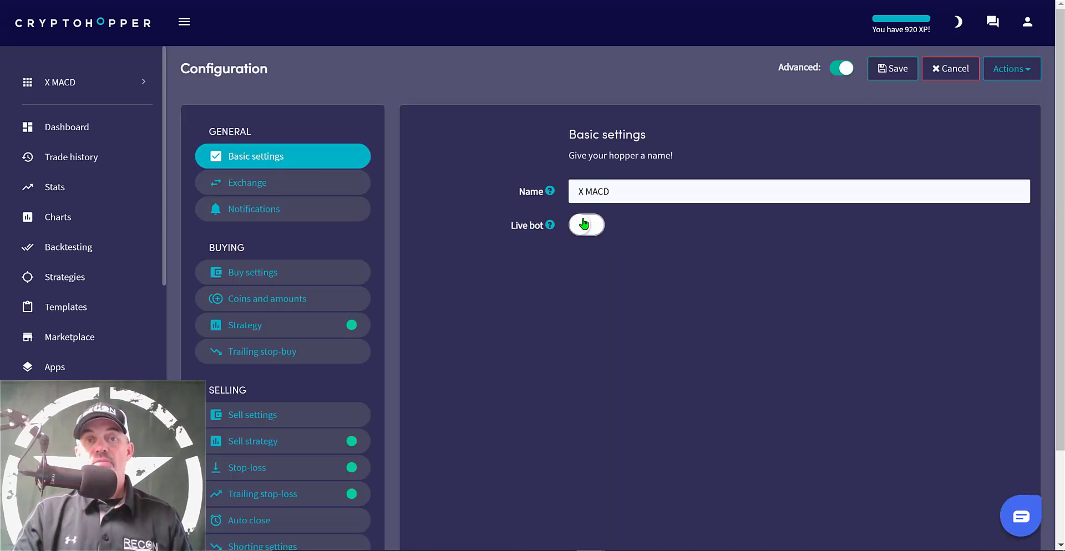
Switch X MACD to a live bot, save past the stop-loss warning, and return to Dashboard
click(583, 224)
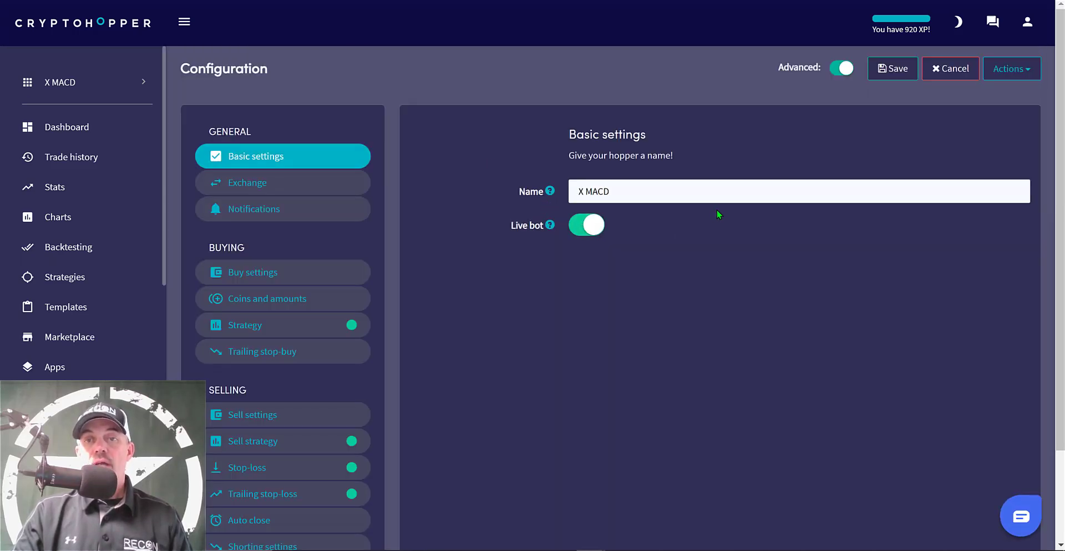
click(892, 68)
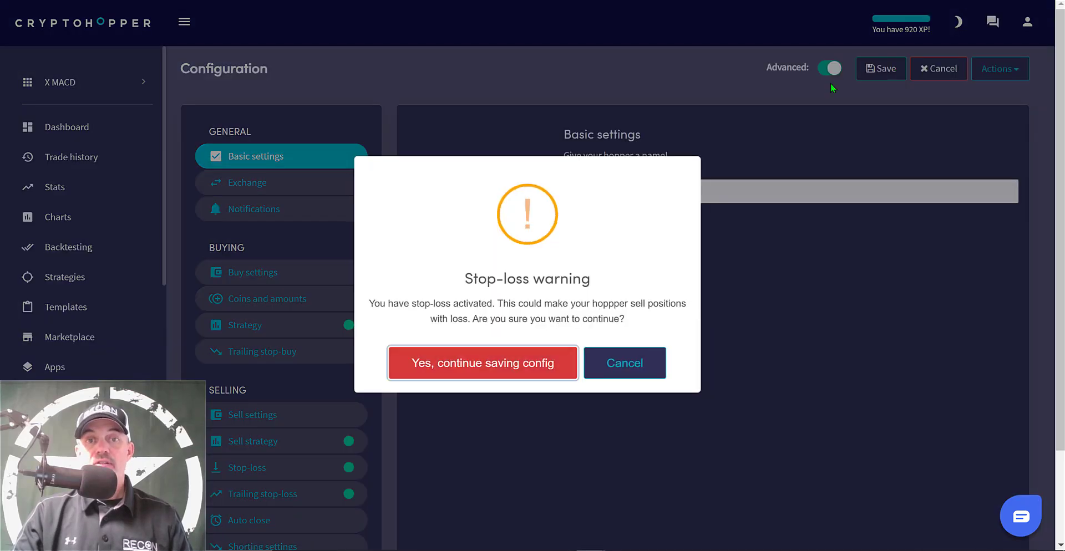
click(534, 366)
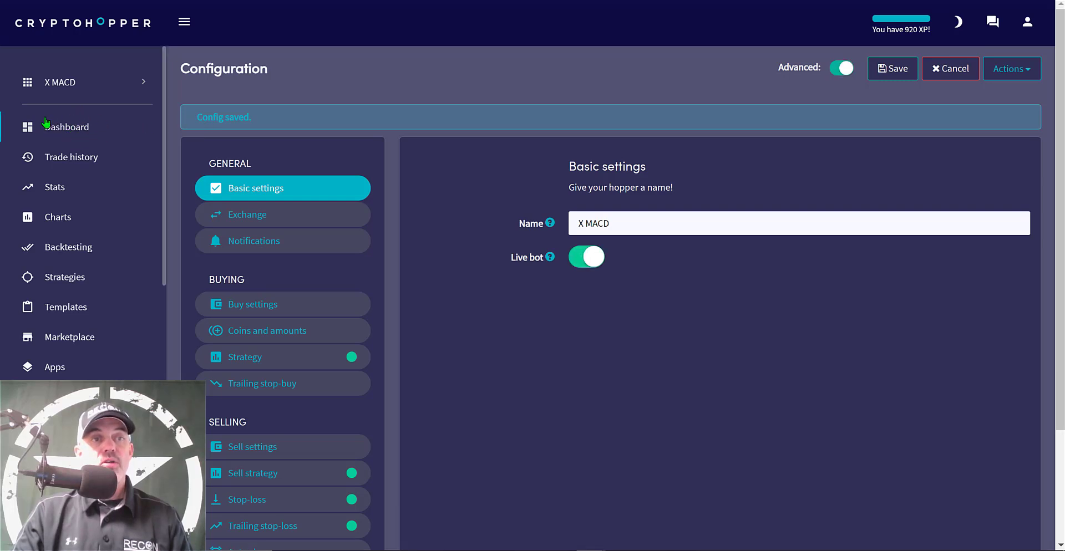
click(76, 131)
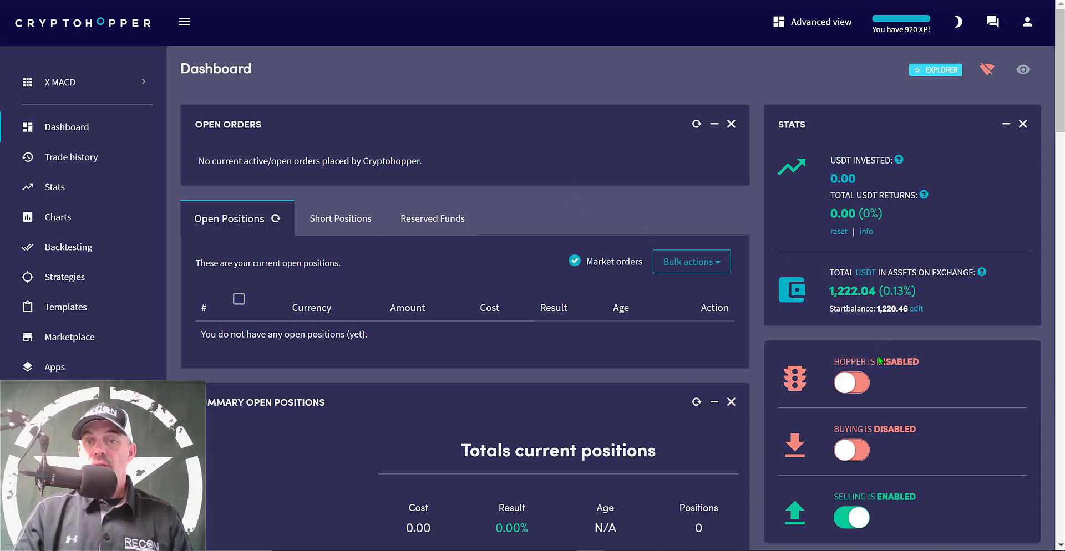
Switch on both the Hopper and Buying toggles on the X MACD dashboard
click(846, 388)
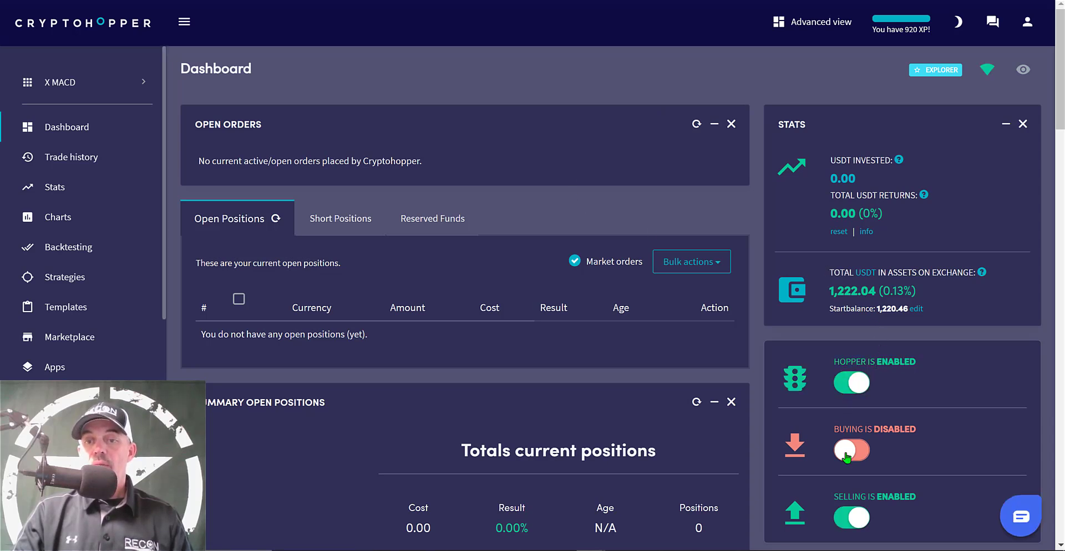
click(847, 455)
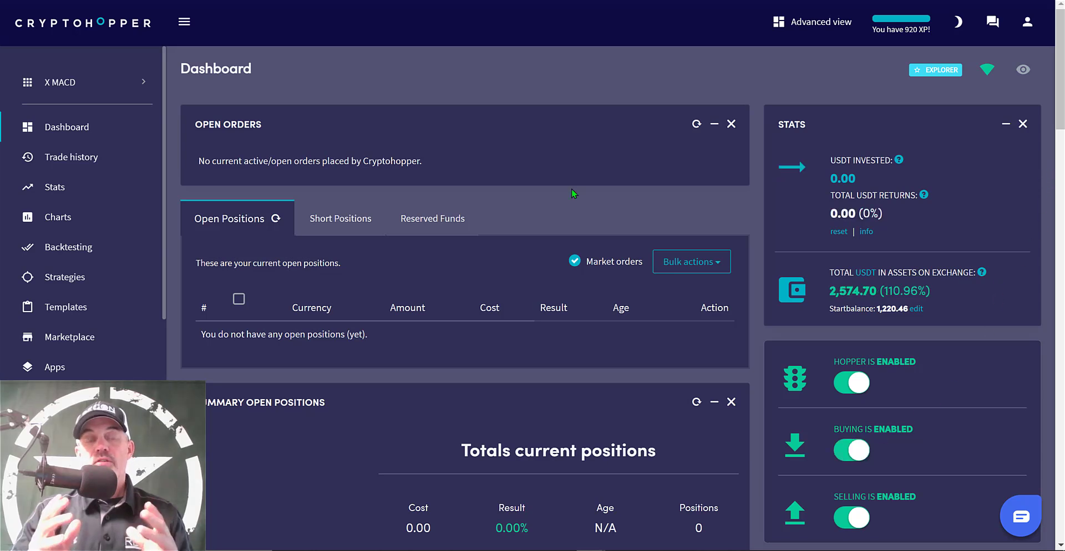